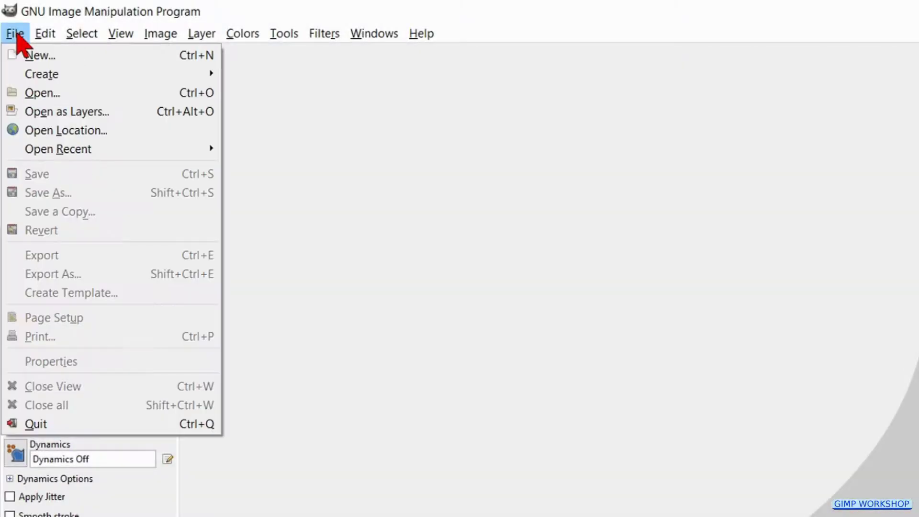
Open the image tu 36 background.jpg from the tu 36 burn text on wood folder
left_click(72, 93)
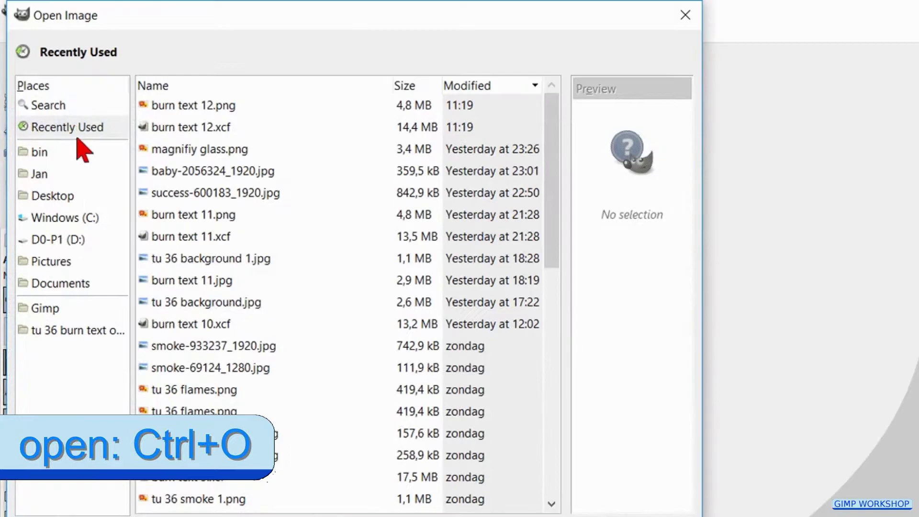
left_click(77, 331)
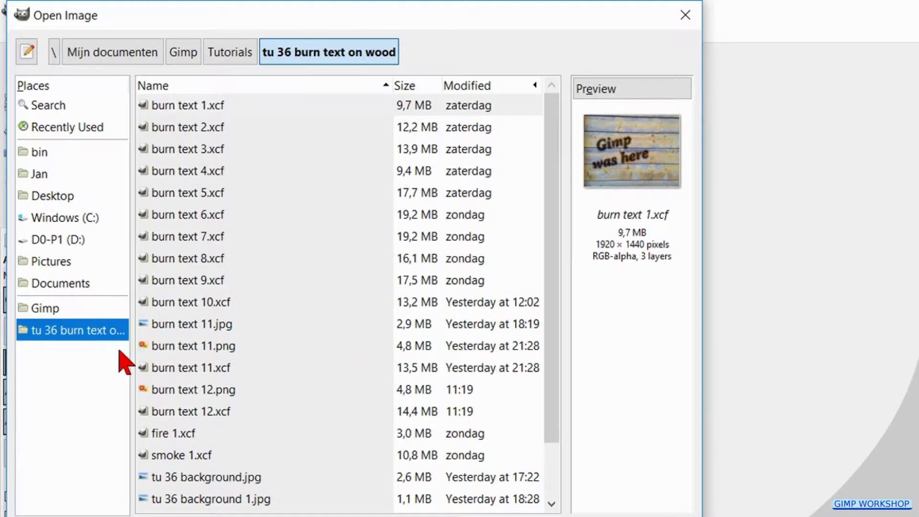
double_click(214, 477)
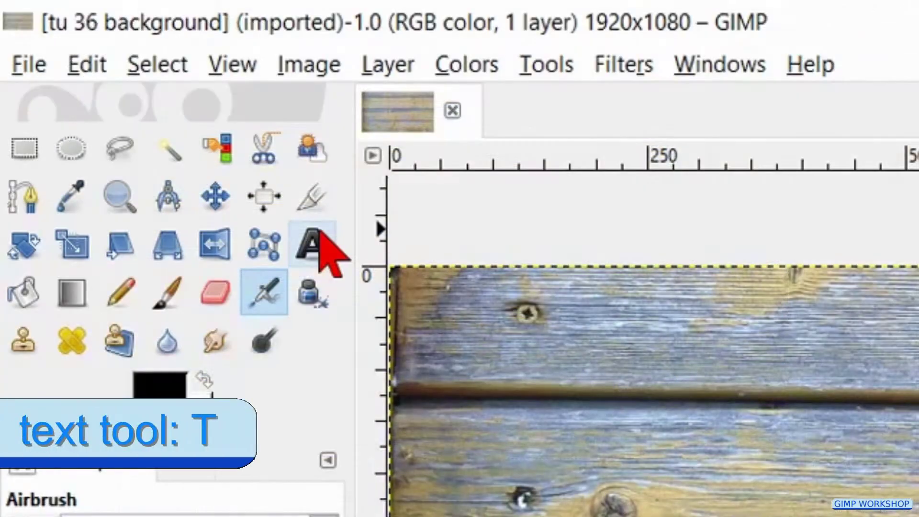
Set up the Text tool with the font Averia Serif Bold Italic at a size of 350 px
left_click(104, 82)
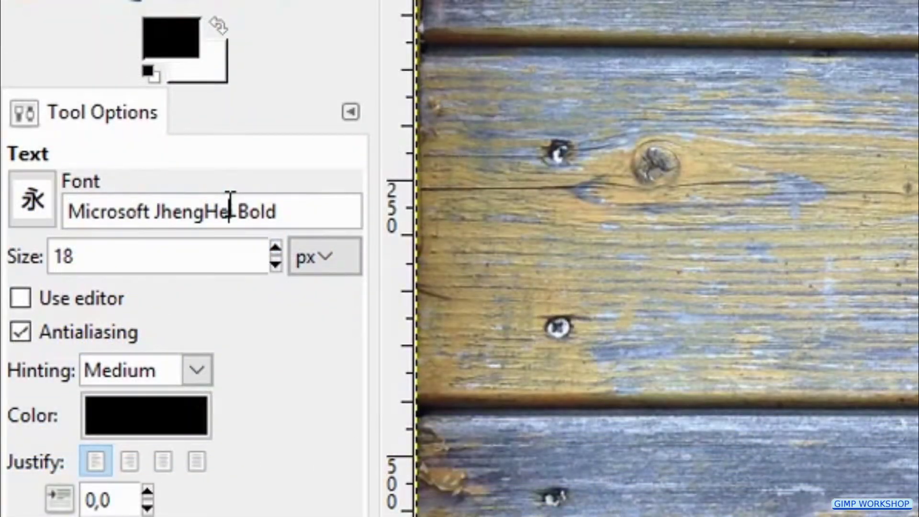
triple_click(230, 211)
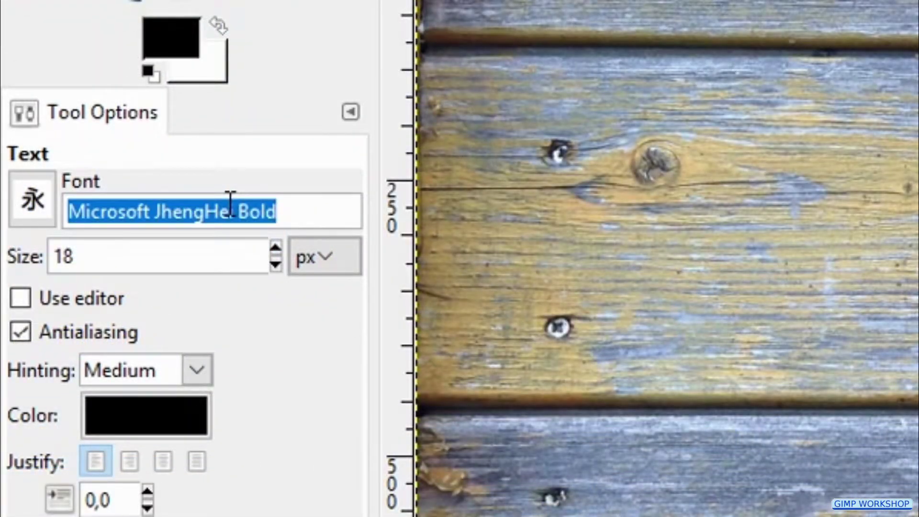
type("ave")
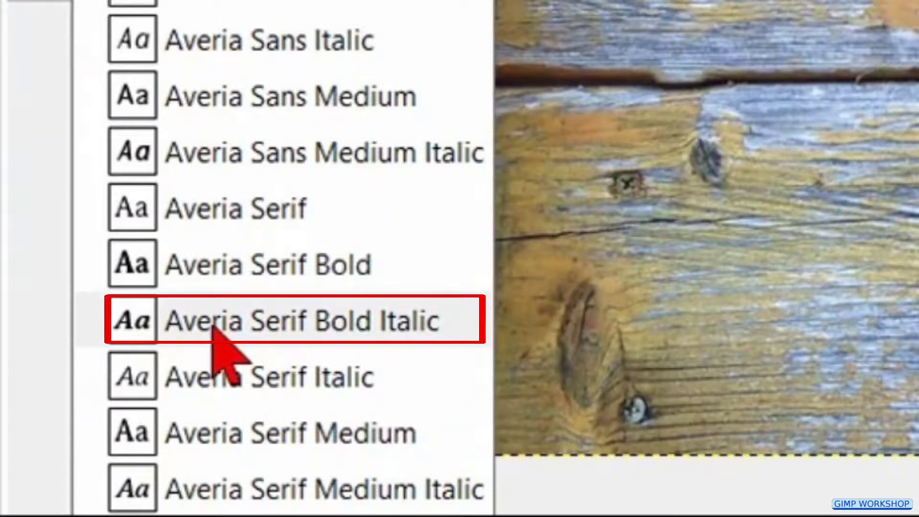
left_click(214, 330)
triple_click(196, 248)
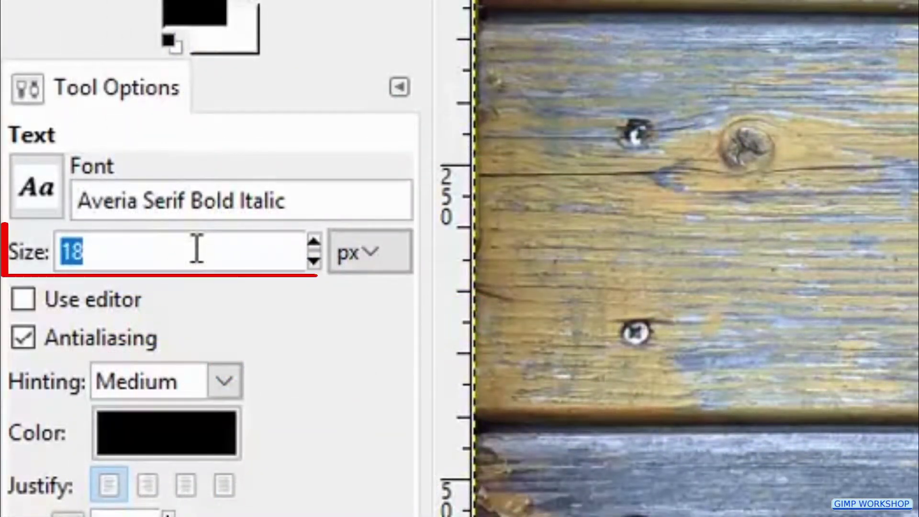
type("3")
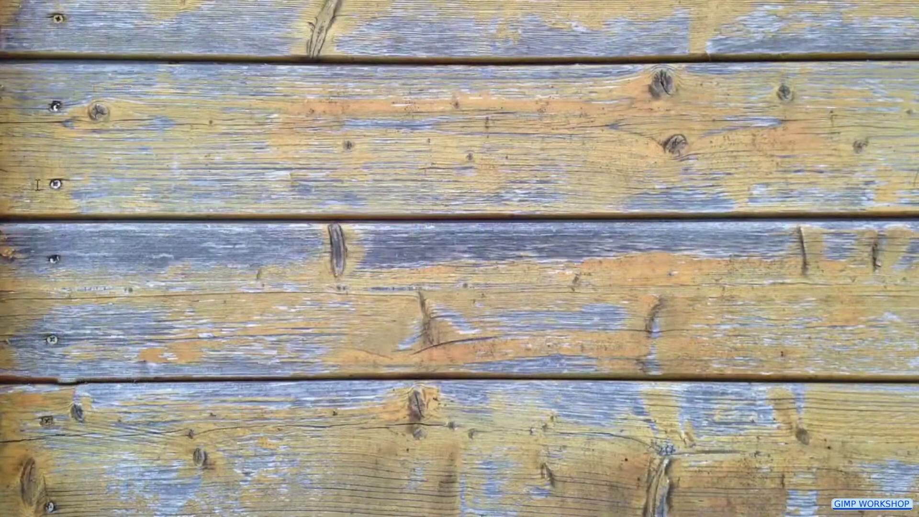
Add the text "gimp was here!" on the wooden planks, with "gimp" on the first line and "was here!" on the second
left_click(156, 115)
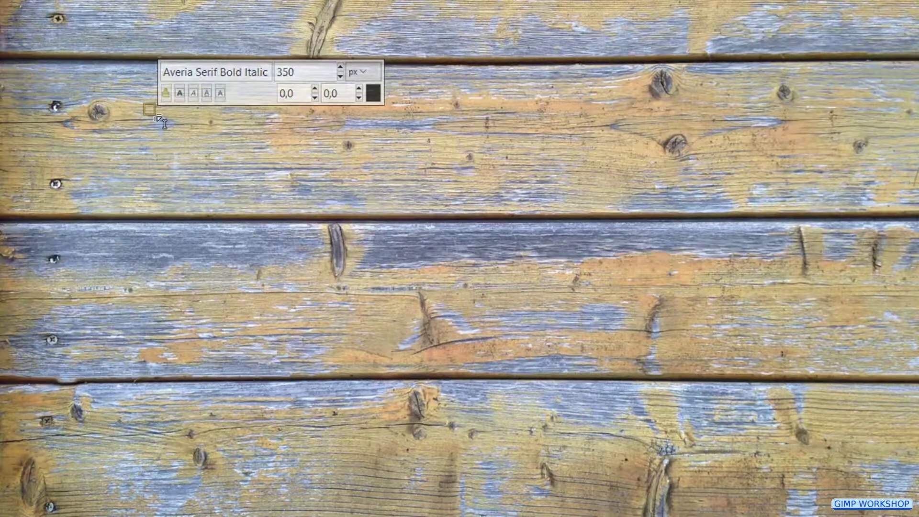
type("gimp ")
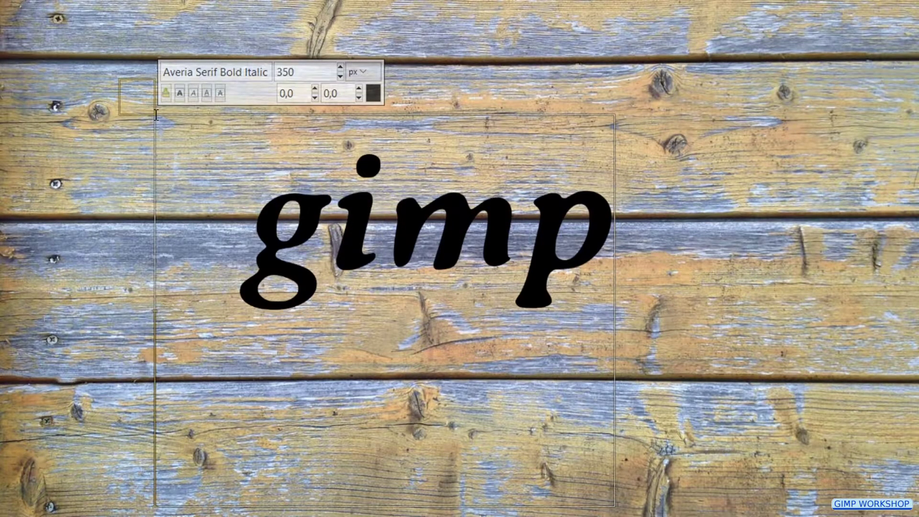
type("was")
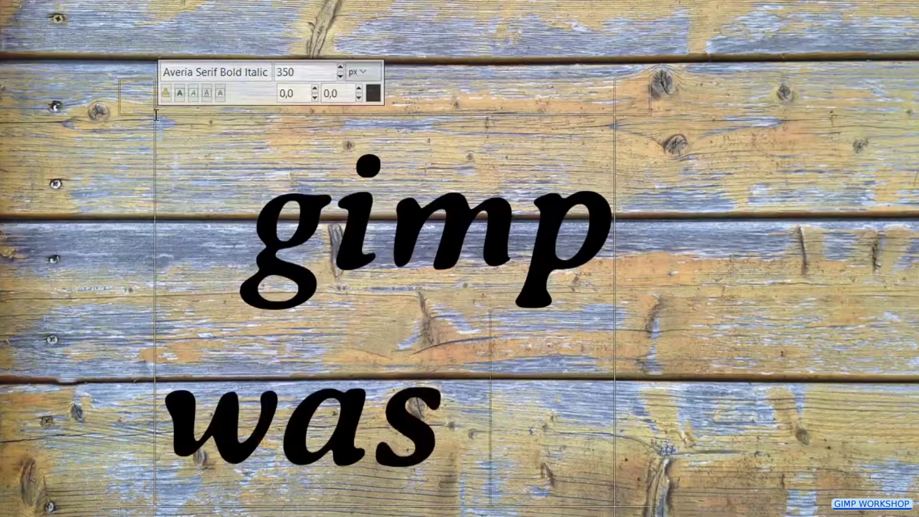
type(" here!")
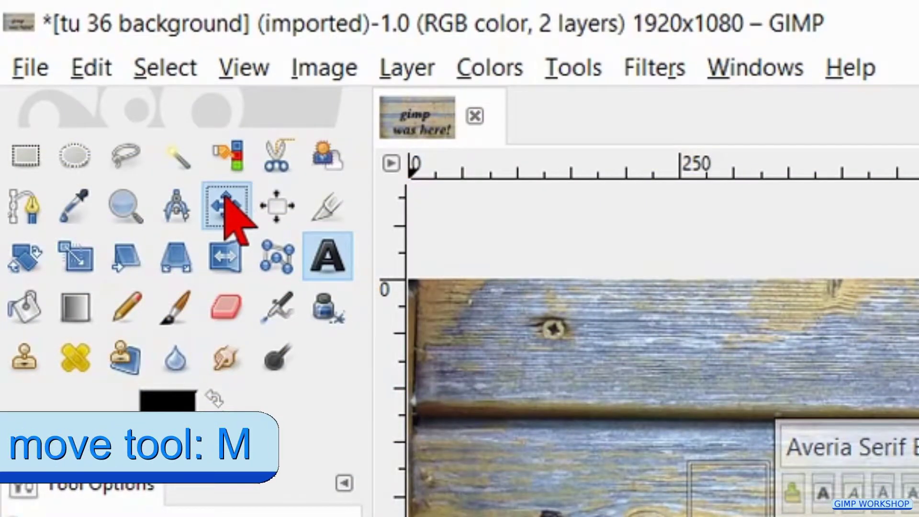
Move the text layer up and to the left on the planks and rotate it by about -8.19 degrees
left_click(225, 200)
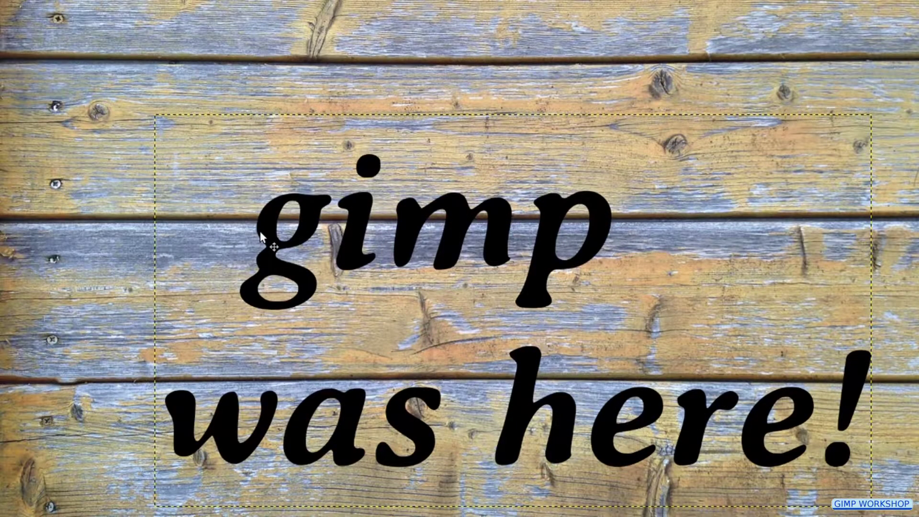
left_click_drag(259, 231, 189, 173)
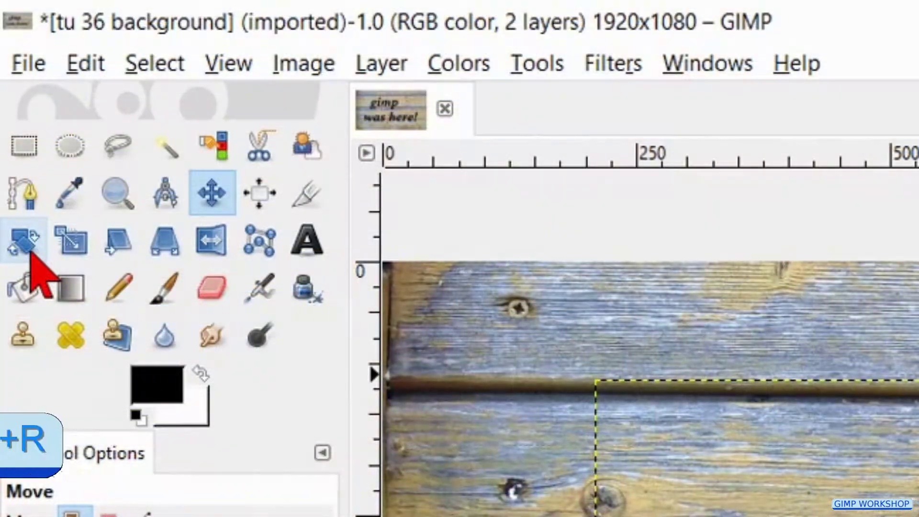
left_click(31, 253)
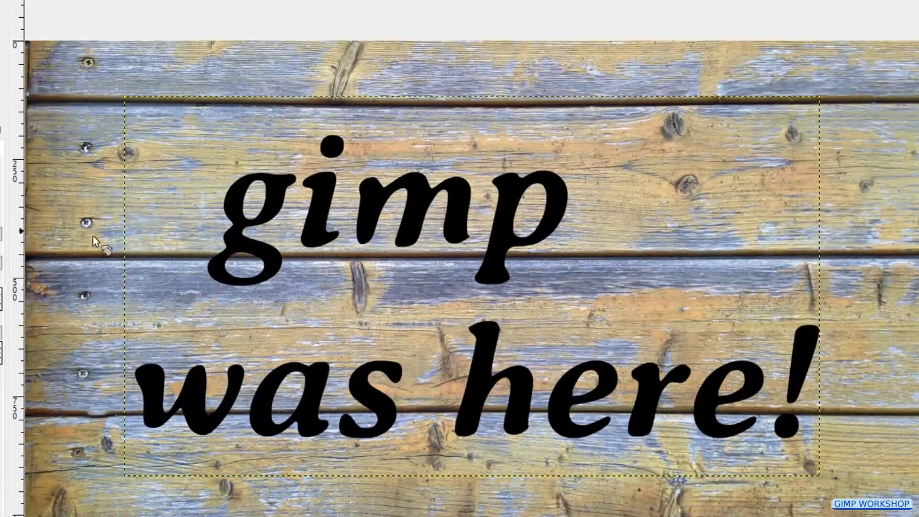
left_click(269, 325)
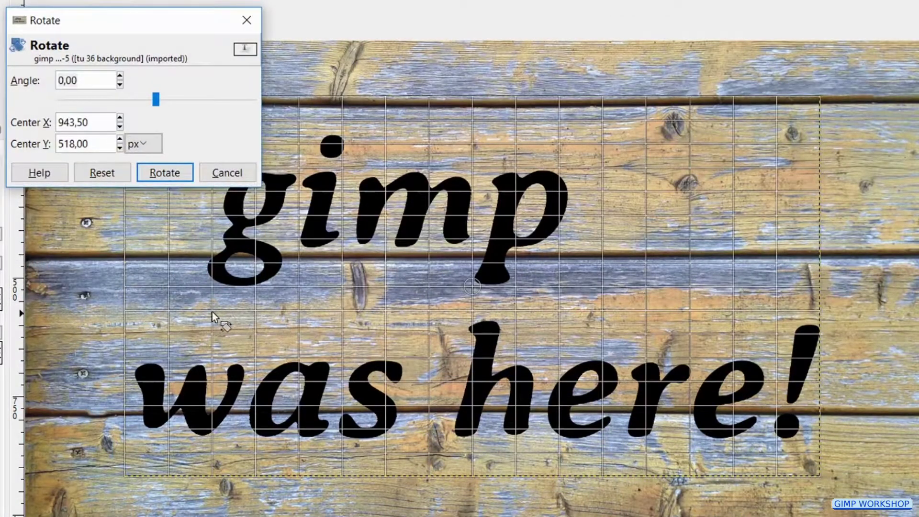
left_click_drag(212, 312, 202, 351)
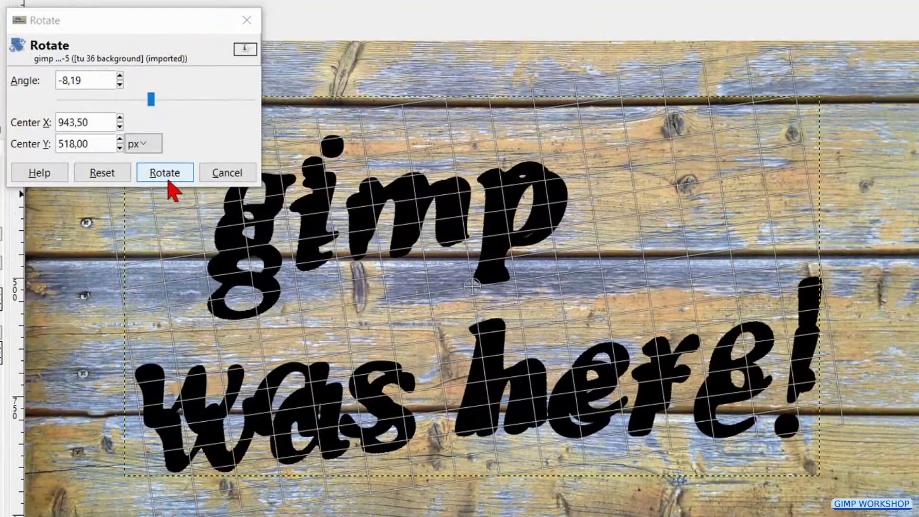
left_click(514, 399)
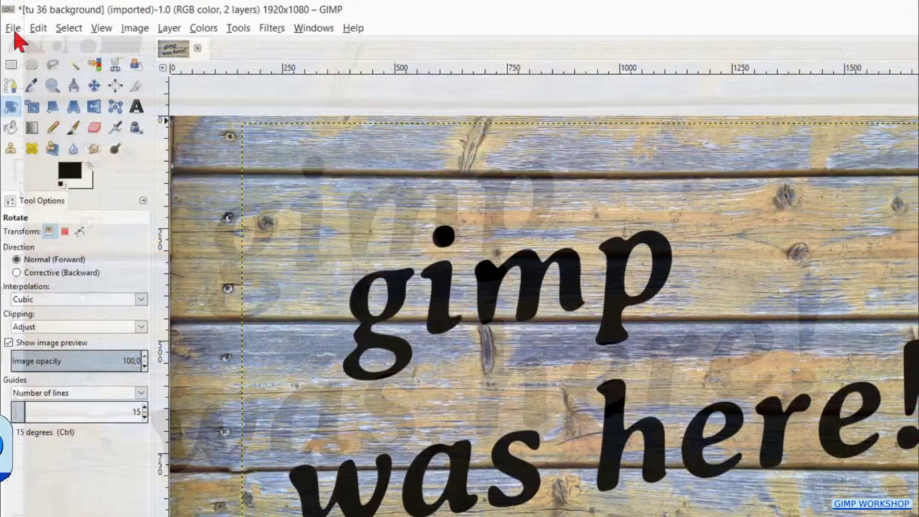
Open tu 36 charcoal.jpg as a new layer in the image
left_click(16, 28)
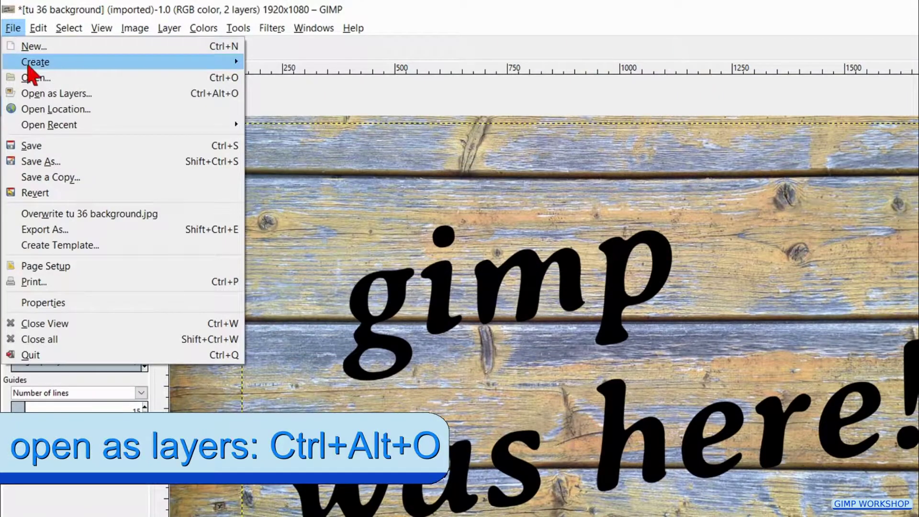
left_click(88, 93)
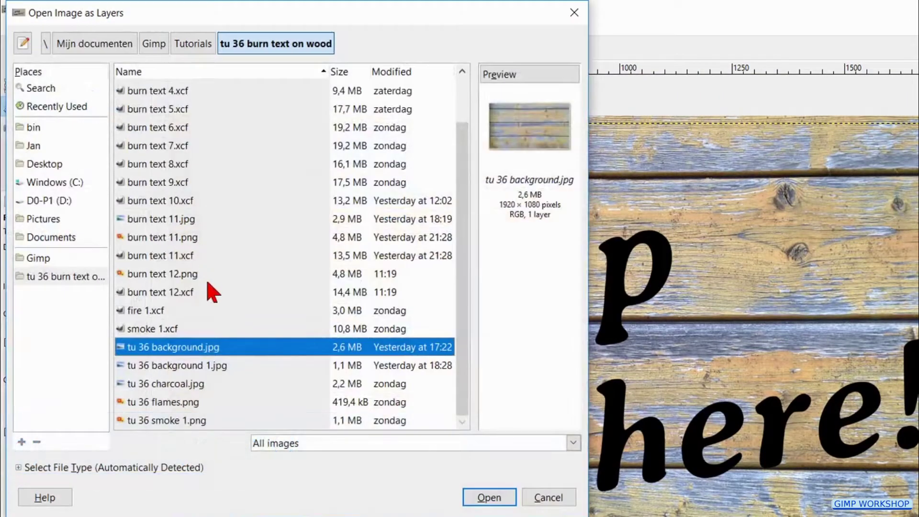
left_click(200, 383)
double_click(200, 384)
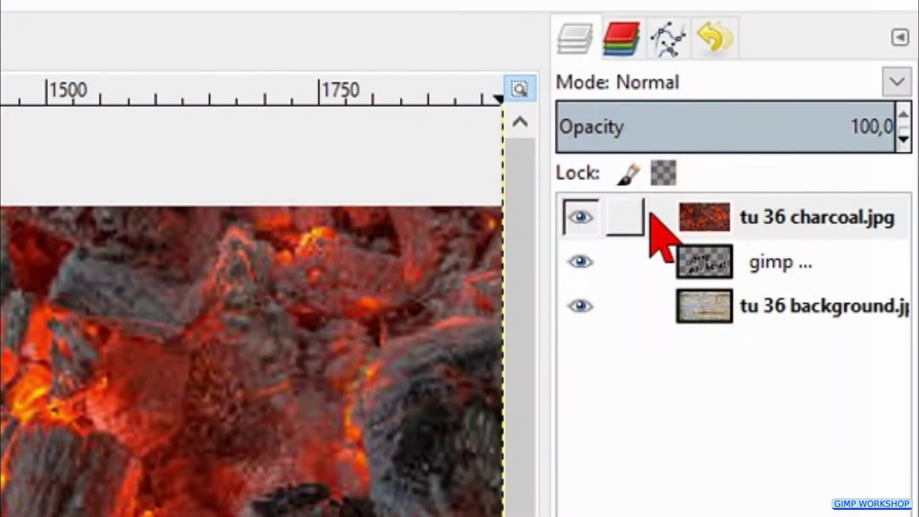
Add an alpha channel to the charcoal layer and hide that layer
right_click(841, 91)
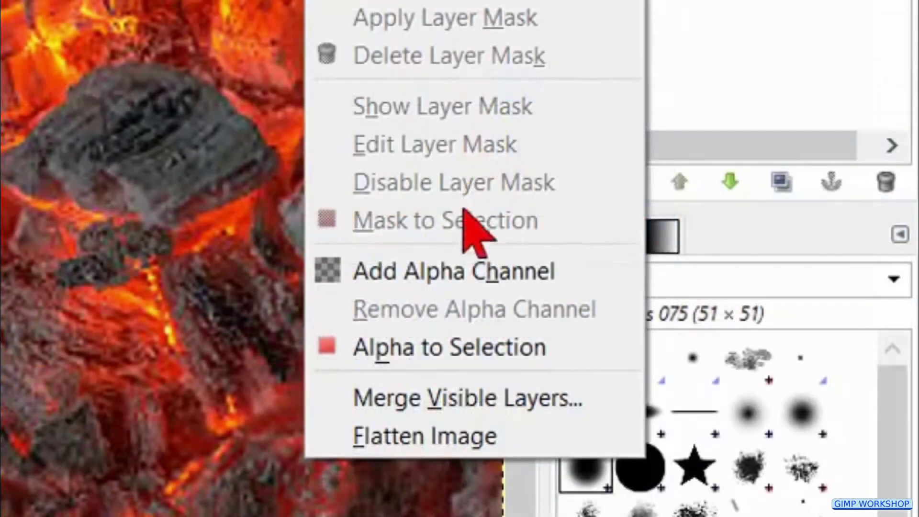
left_click(471, 275)
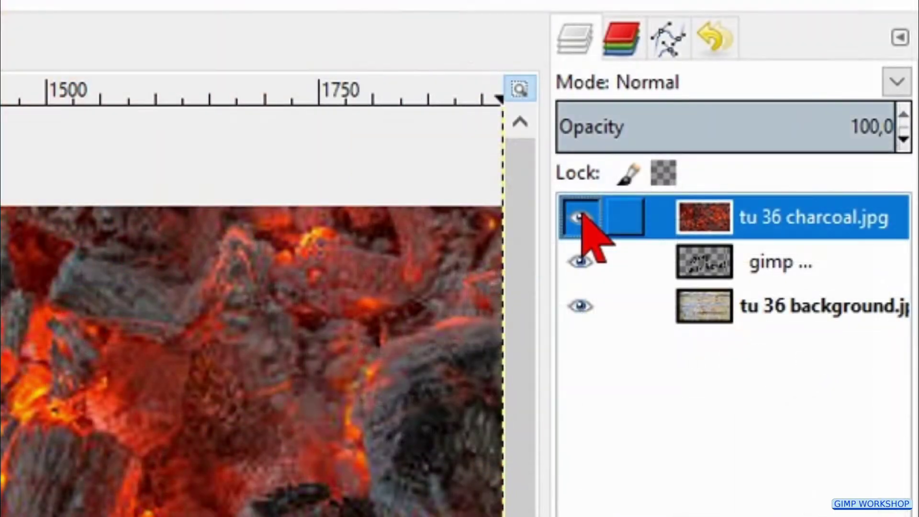
left_click(580, 218)
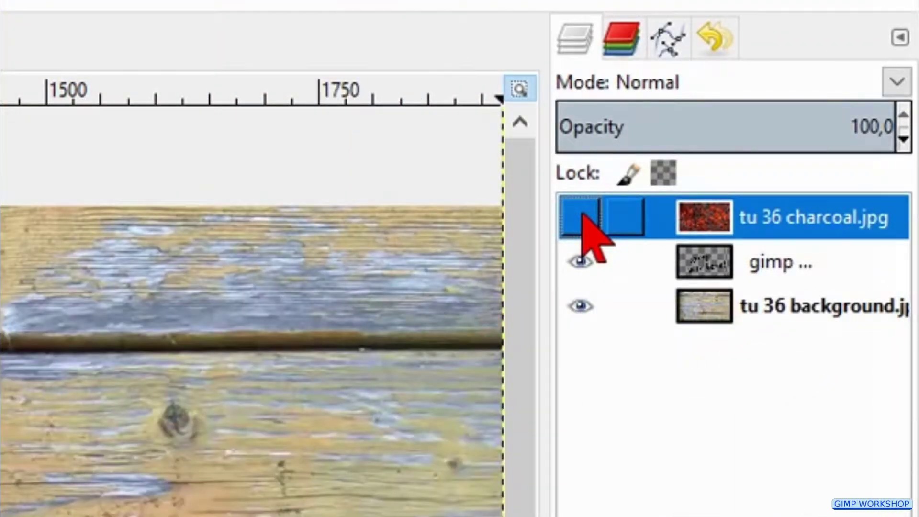
Select the black lettering on the text layer with the Select by Color tool
left_click(655, 261)
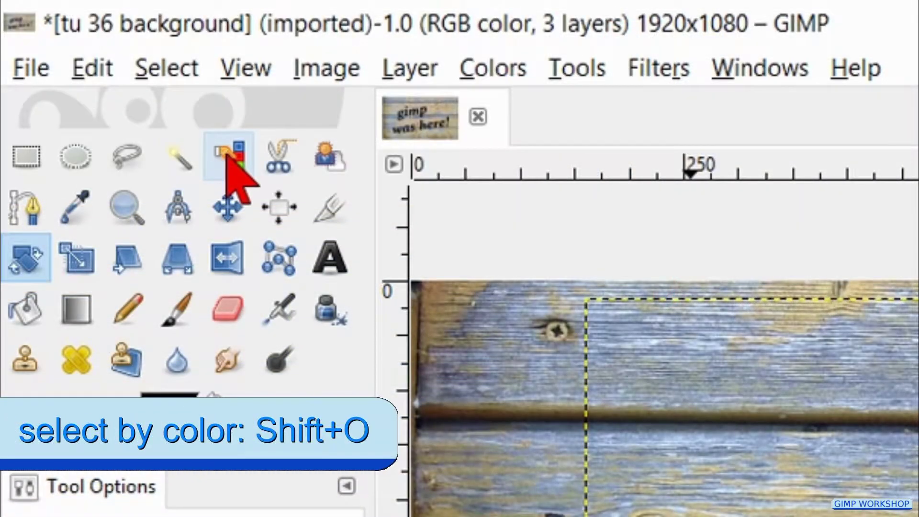
left_click(229, 155)
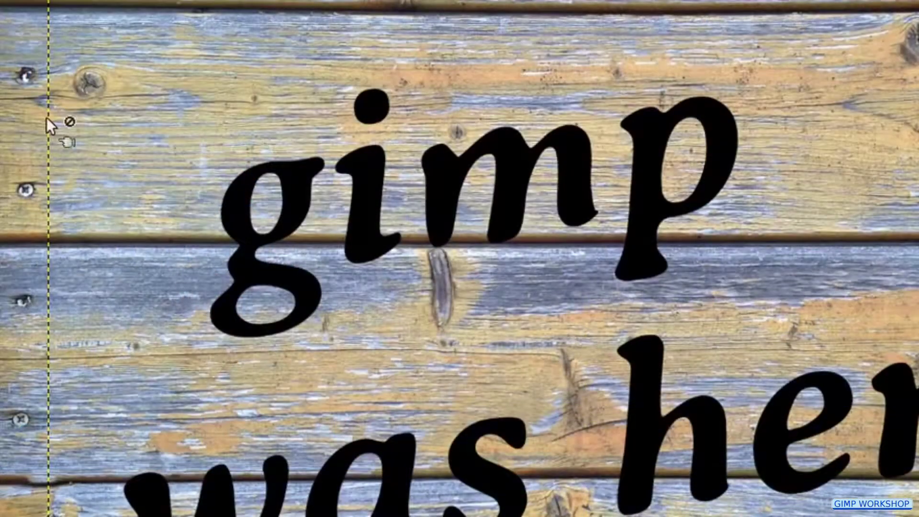
left_click(228, 203)
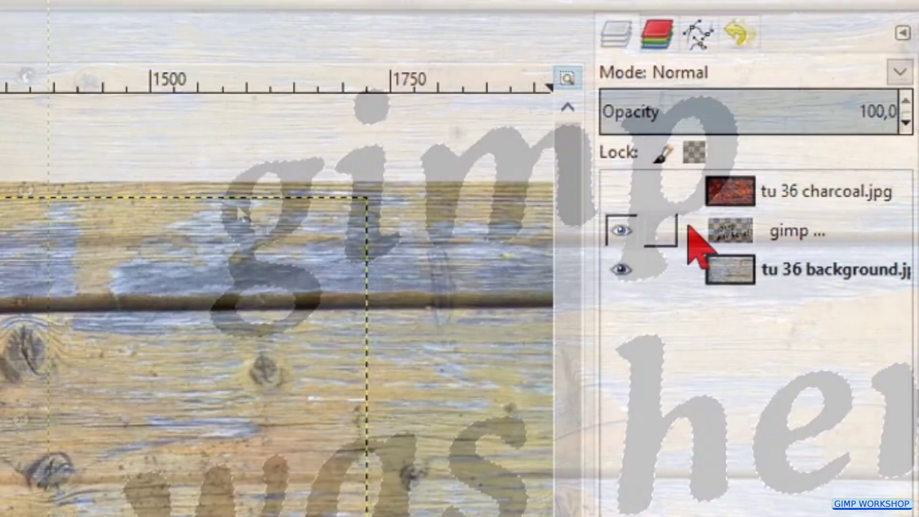
Create a selection from the text layer's alpha, then show the charcoal layer and make it active
right_click(689, 230)
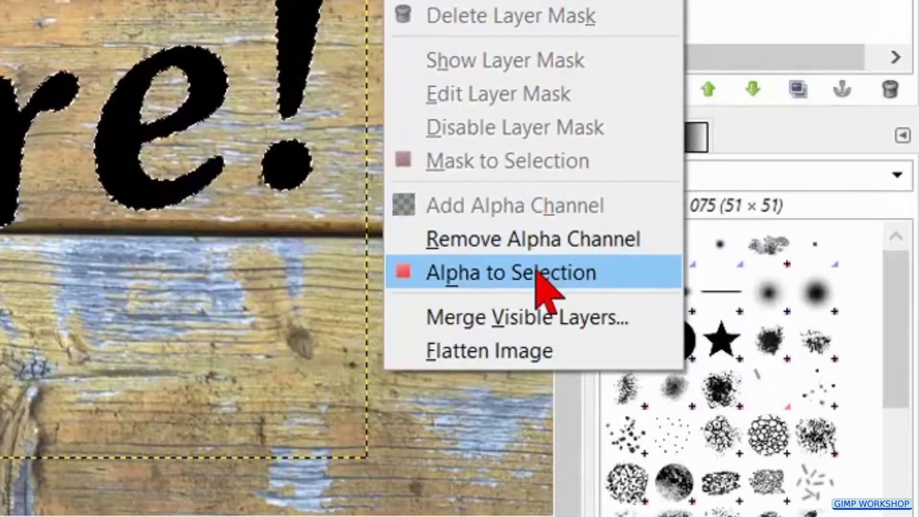
left_click(537, 271)
left_click(620, 184)
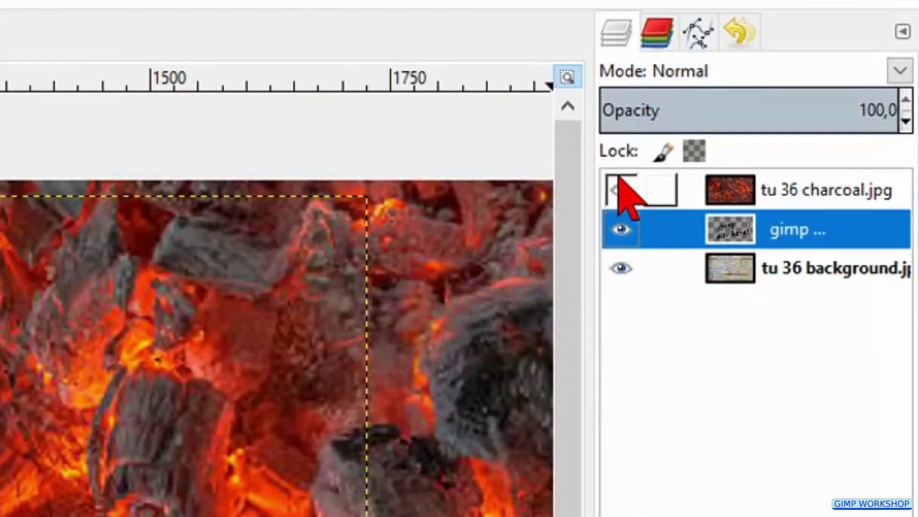
left_click(692, 191)
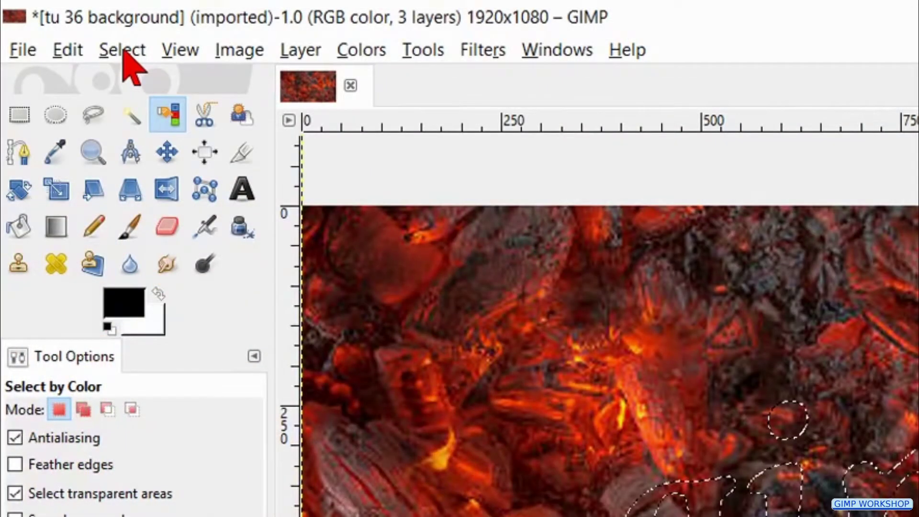
Invert the selection and clear the charcoal layer outside the lettering
left_click(126, 51)
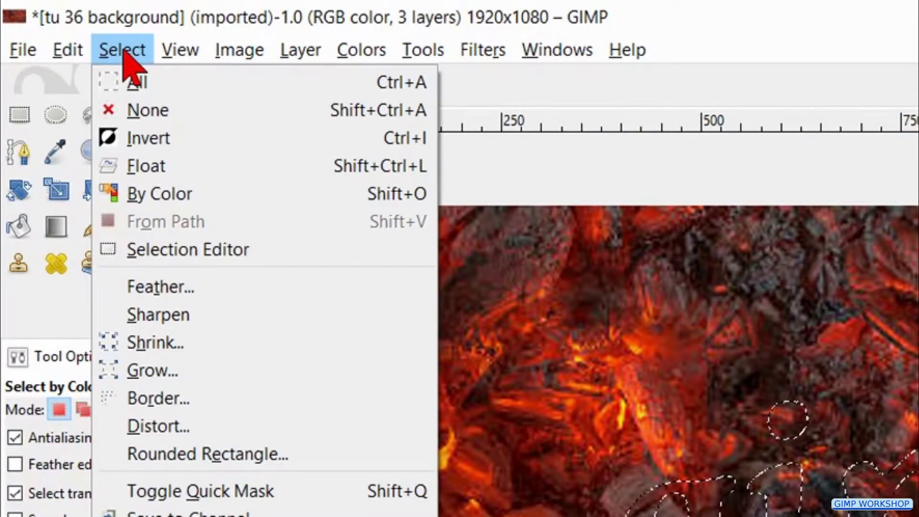
left_click(146, 139)
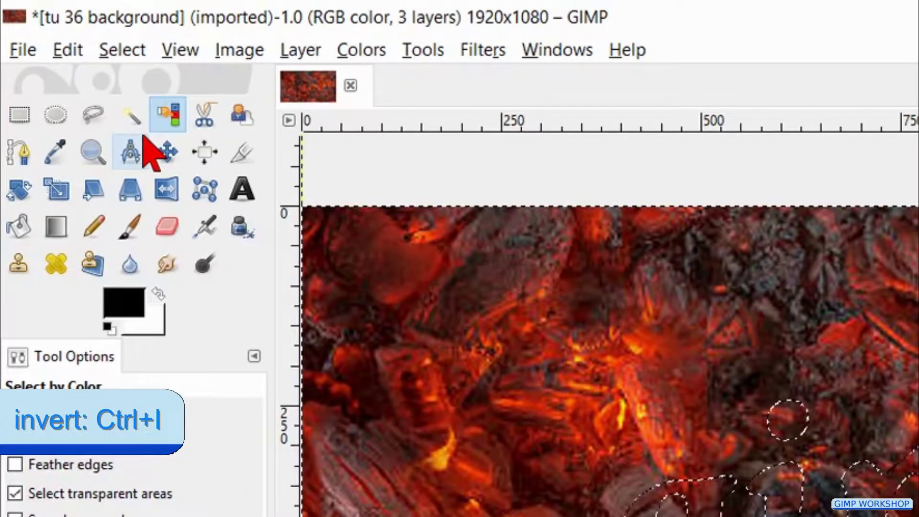
left_click(68, 52)
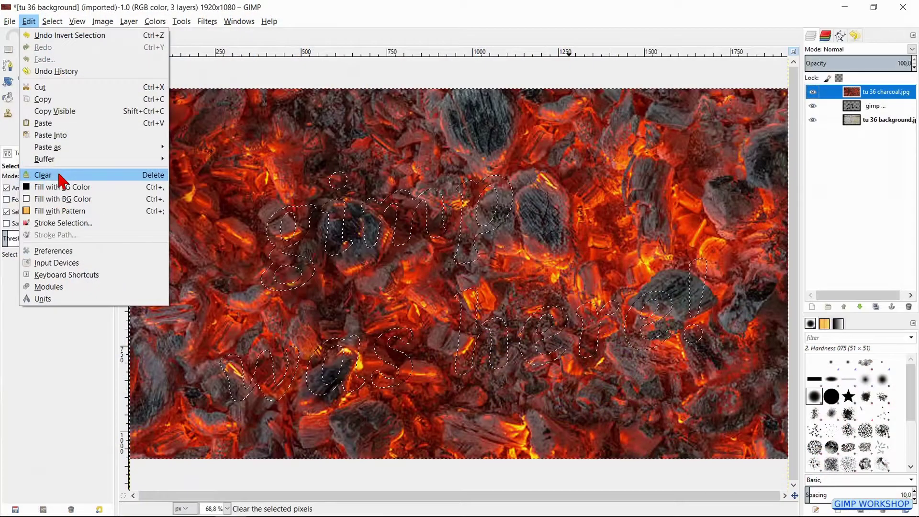
left_click(139, 407)
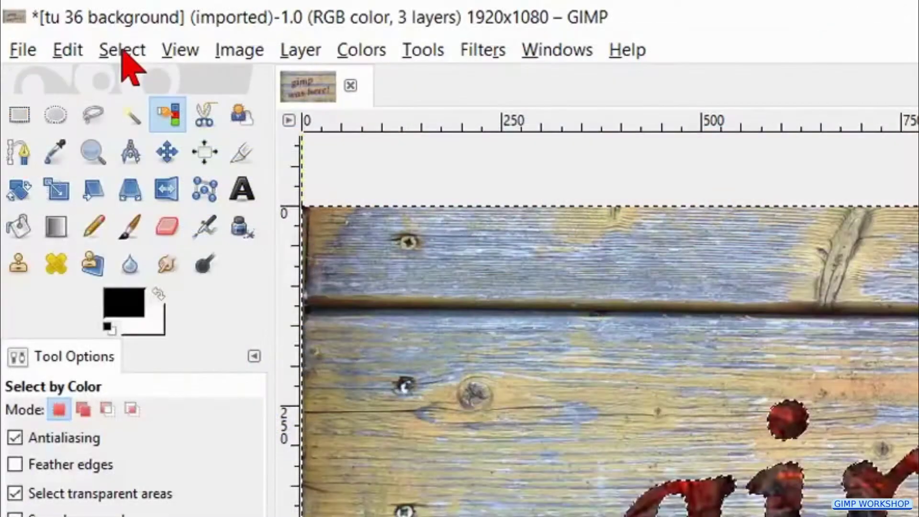
Remove the current selection and delete the gimp text layer
left_click(51, 21)
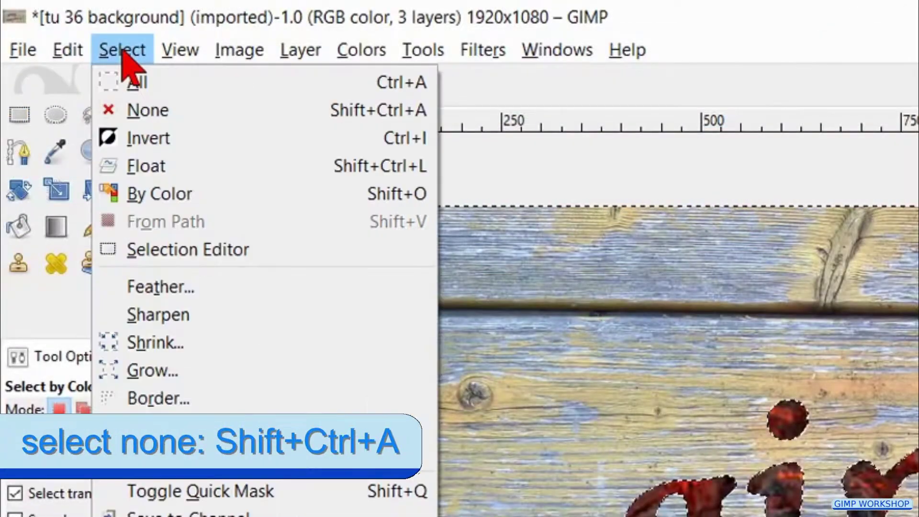
left_click(168, 113)
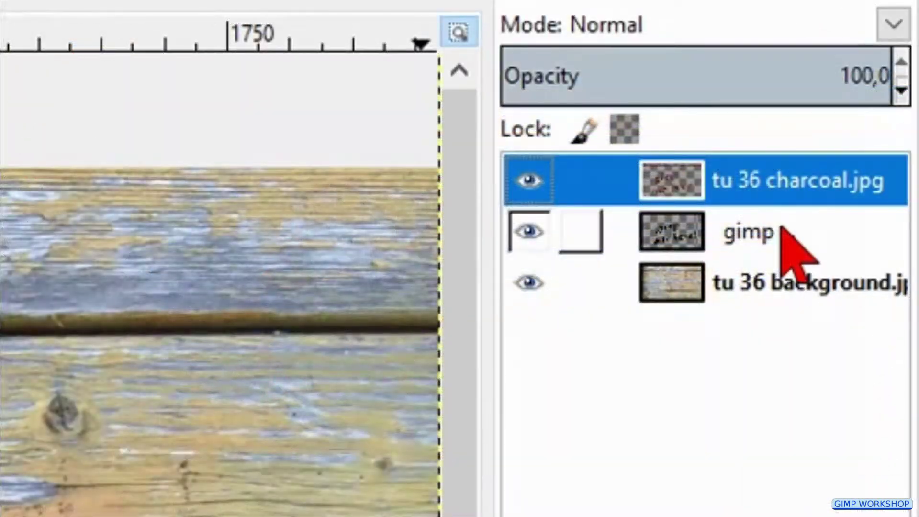
left_click(785, 235)
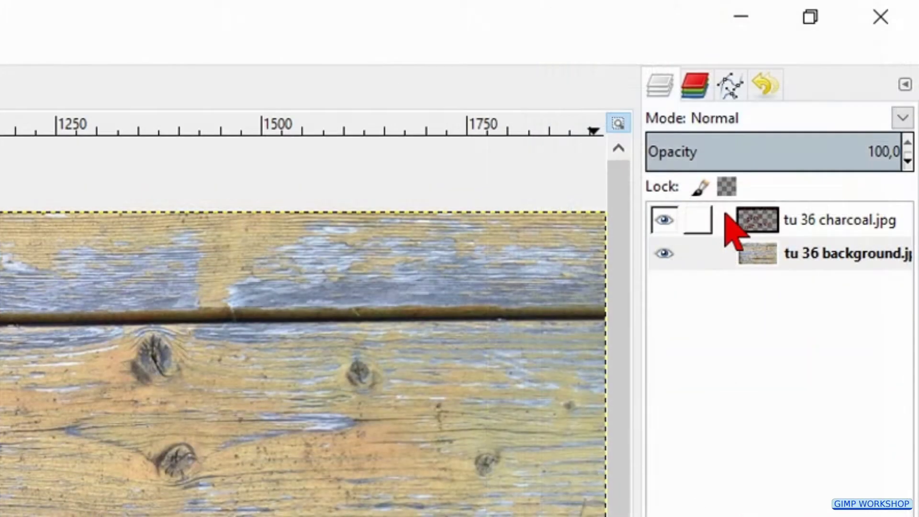
Set the charcoal layer's blend mode to Grain merge
left_click(649, 204)
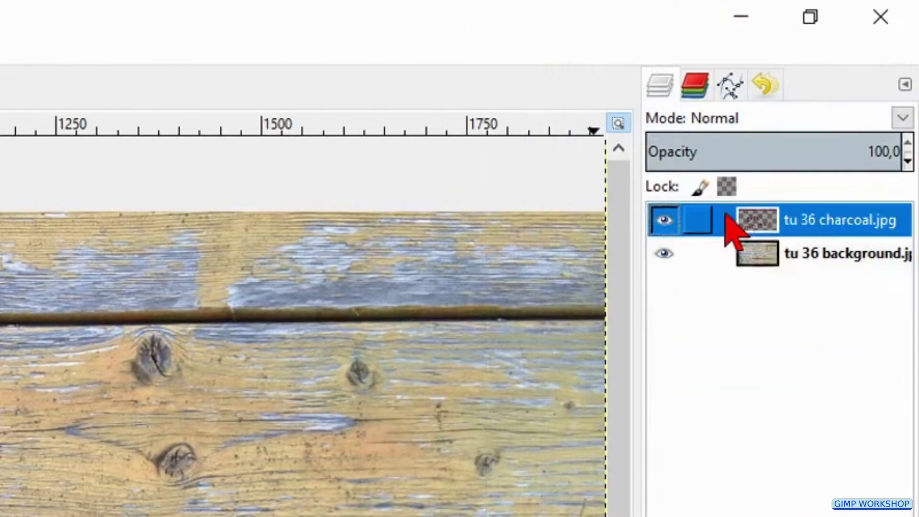
left_click(733, 118)
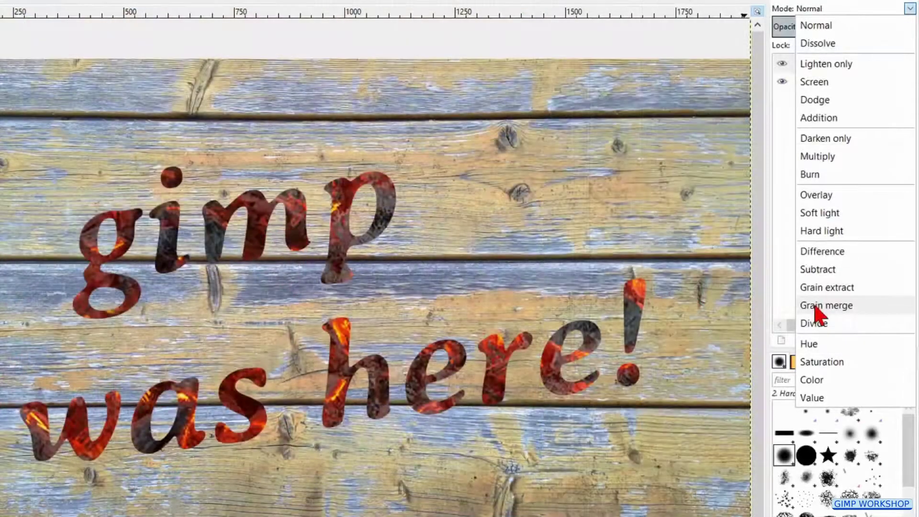
left_click(814, 306)
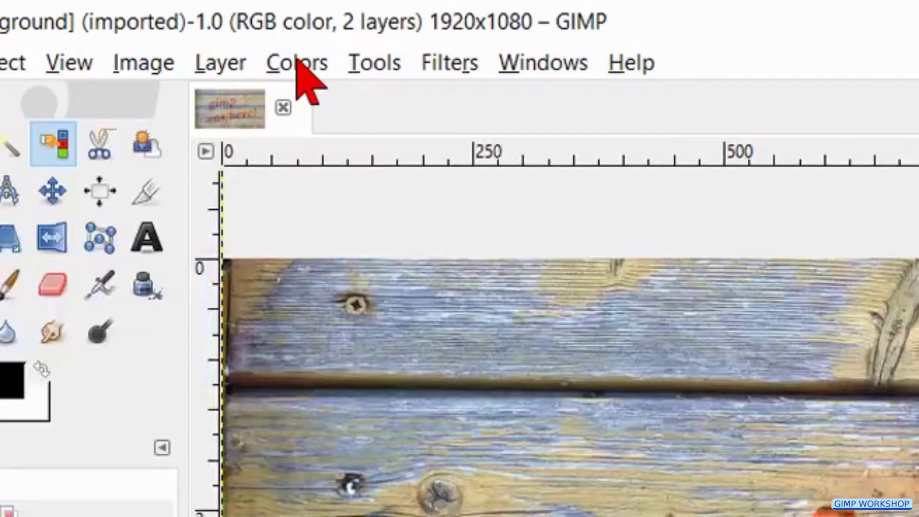
Adjust the charcoal layer's Brightness-Contrast to brightness -60 and contrast 50
left_click(297, 62)
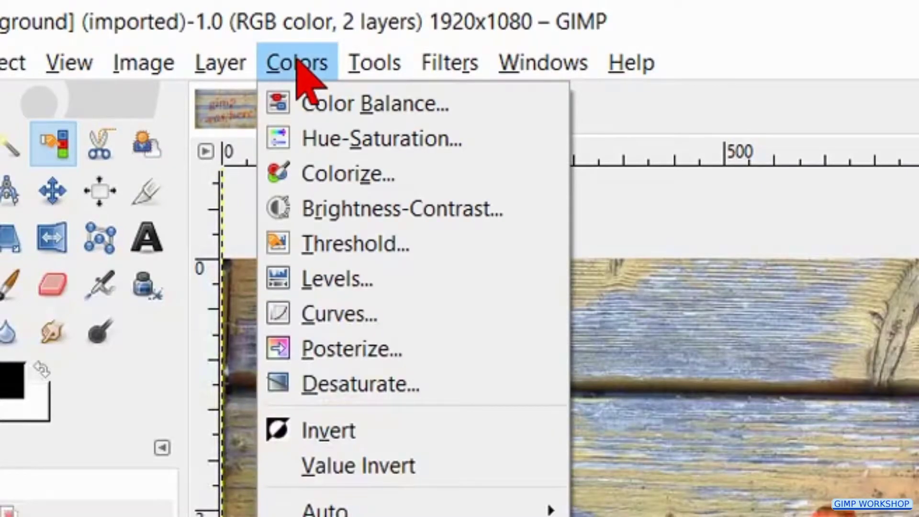
left_click(376, 208)
left_click(149, 211)
left_click(148, 211)
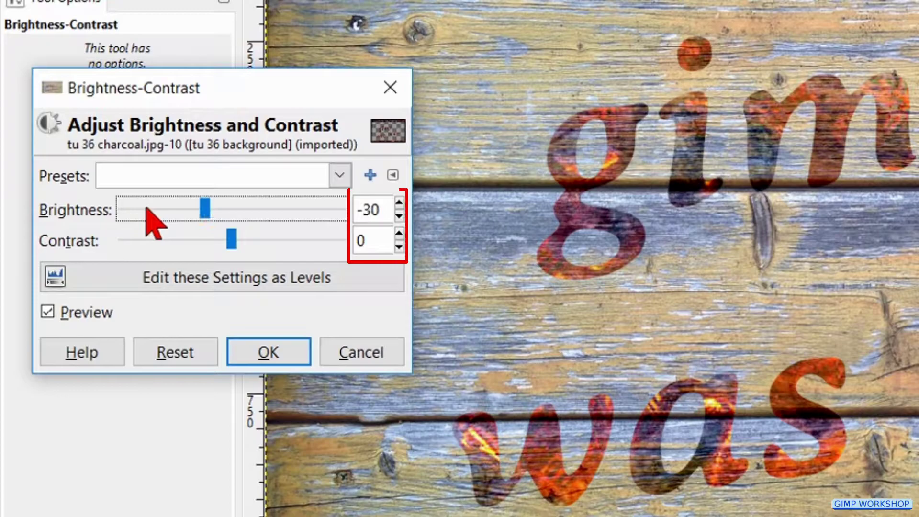
left_click(147, 208)
left_click(147, 207)
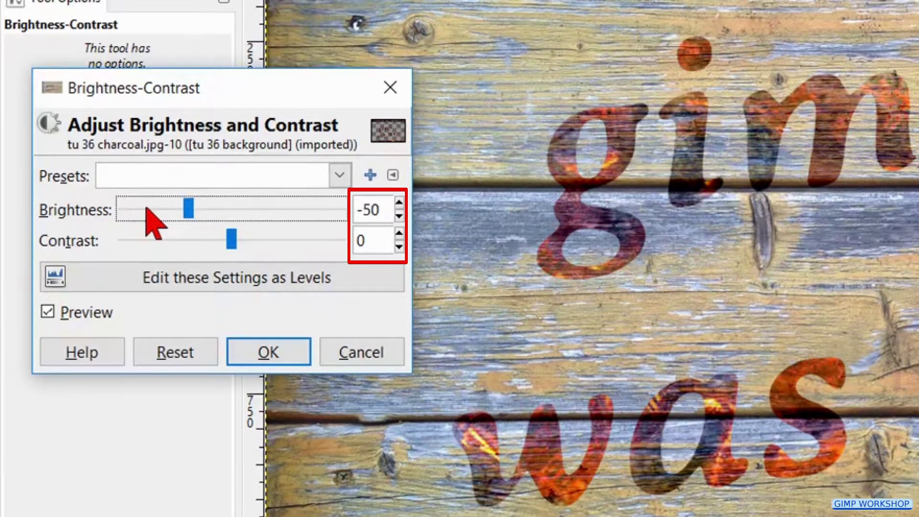
left_click(304, 241)
left_click(302, 239)
left_click(302, 239)
left_click(302, 239)
left_click(302, 240)
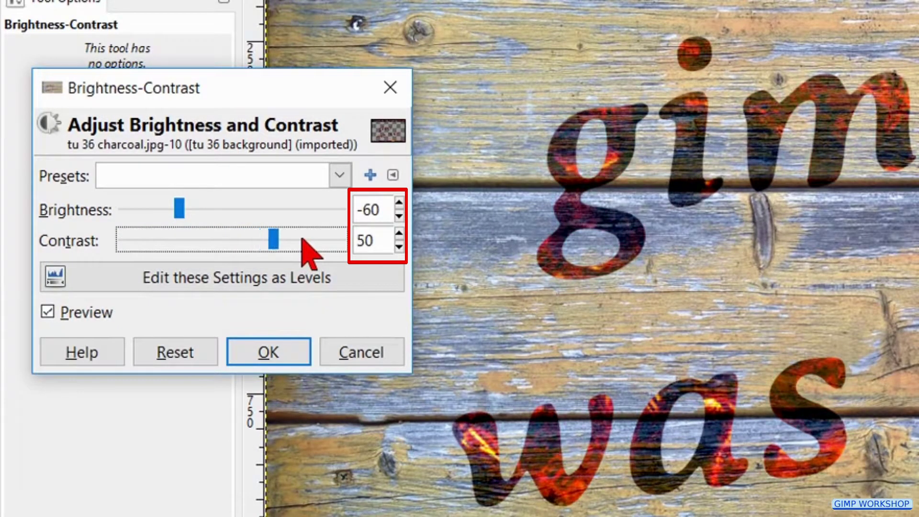
left_click(270, 354)
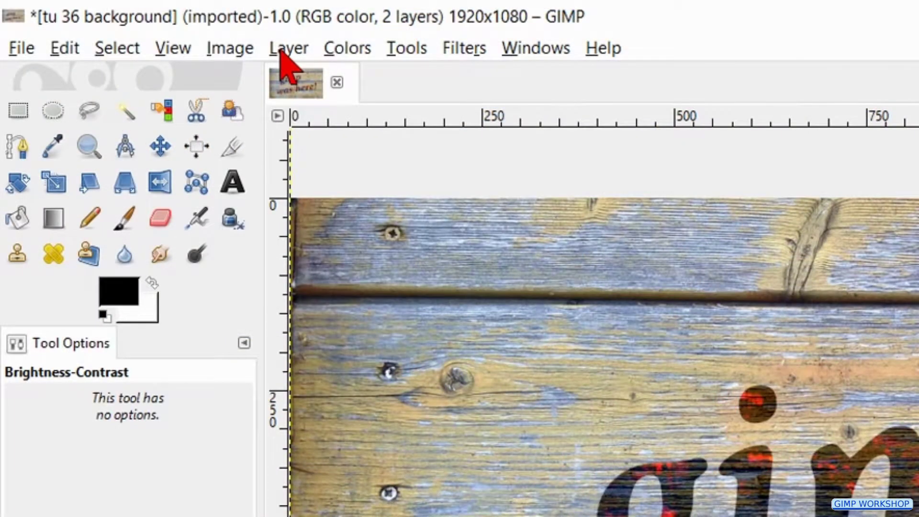
Extend the charcoal layer to the image size and set up a Displace filter with X and Y displacement of 10
left_click(286, 50)
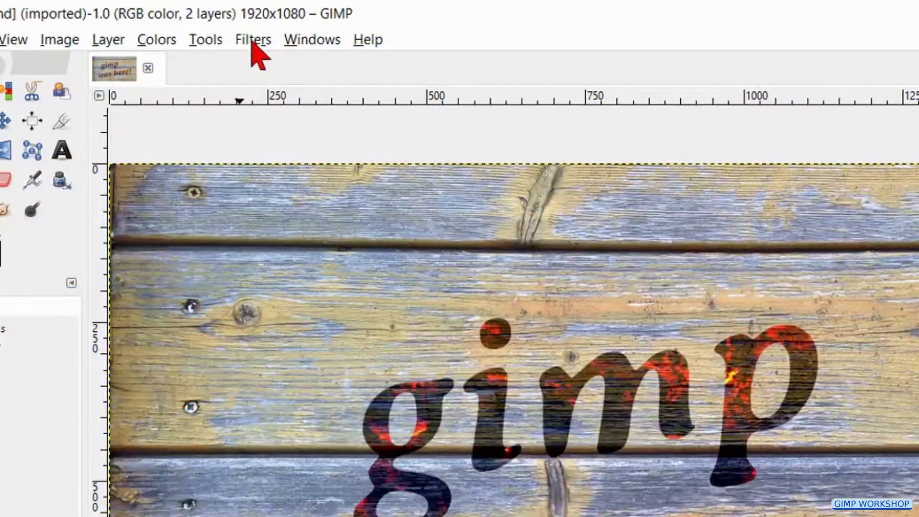
left_click(256, 43)
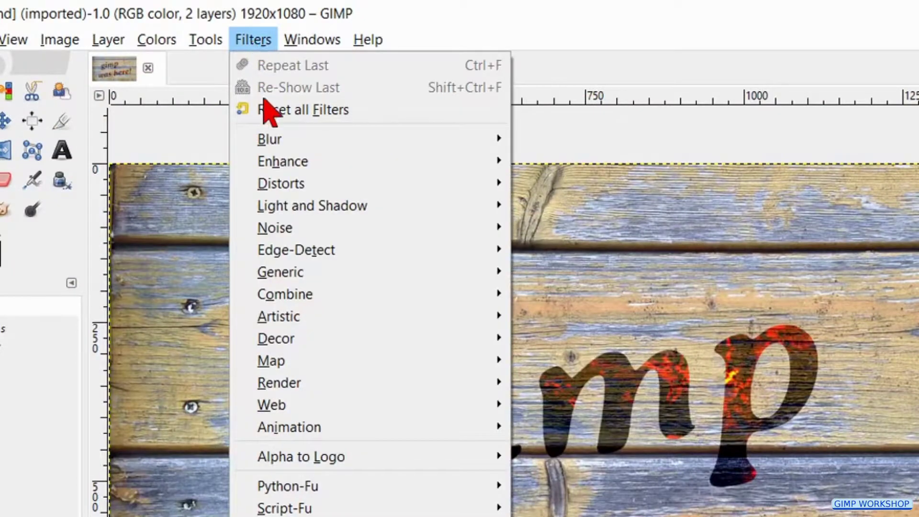
mouse_move(461, 368)
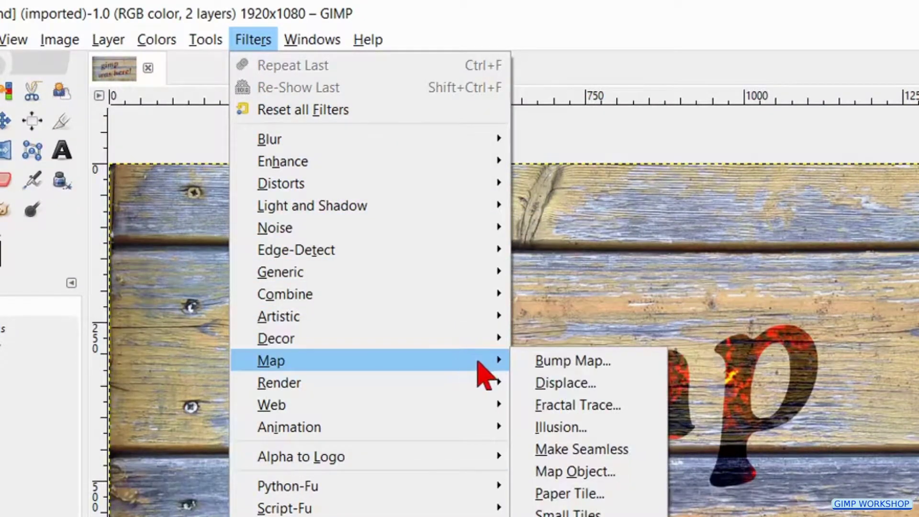
left_click(567, 388)
left_click_drag(410, 143, 195, 35)
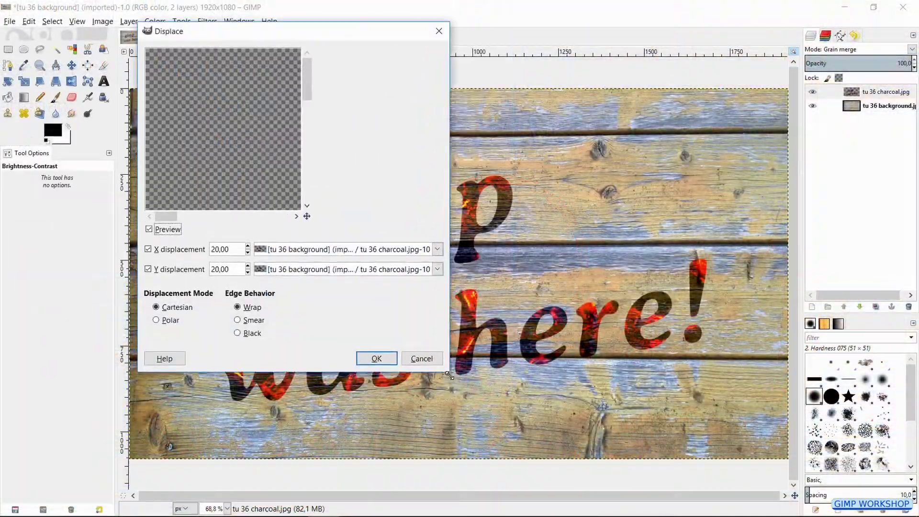
left_click_drag(450, 365, 679, 485)
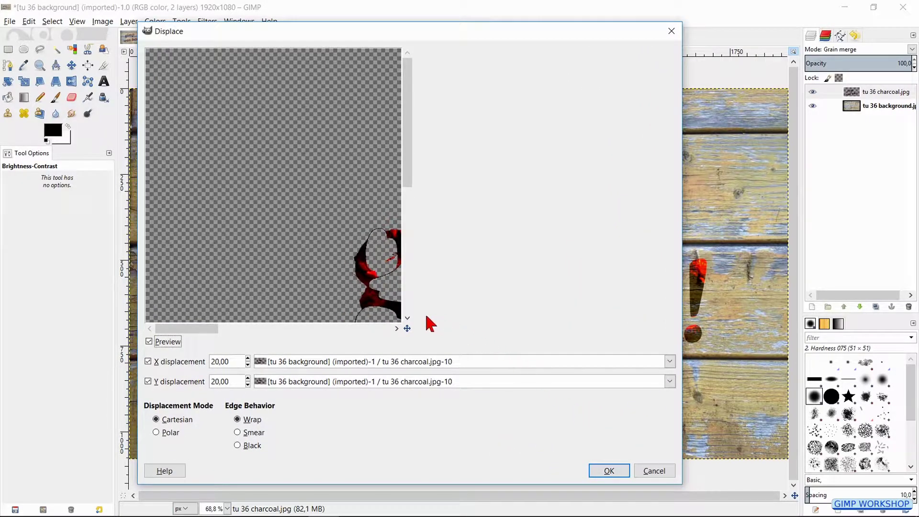
left_click_drag(378, 308, 179, 220)
double_click(238, 361)
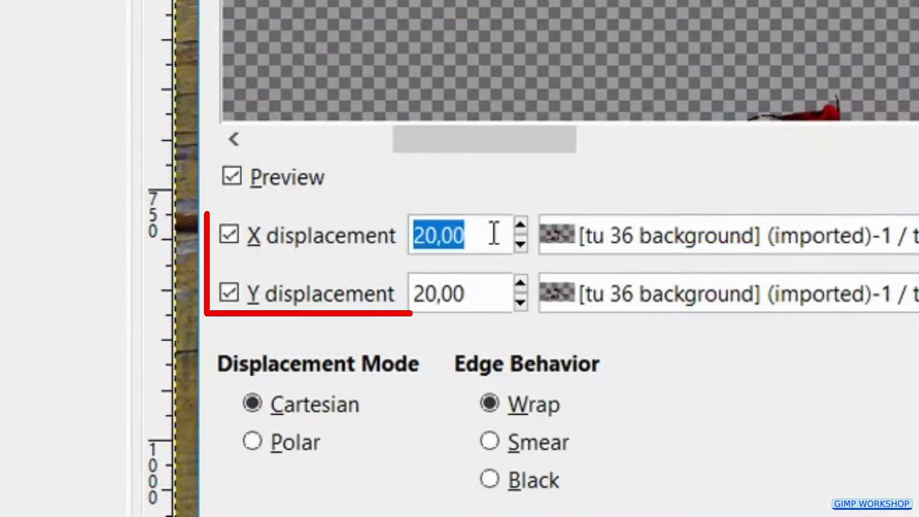
type("10")
triple_click(498, 292)
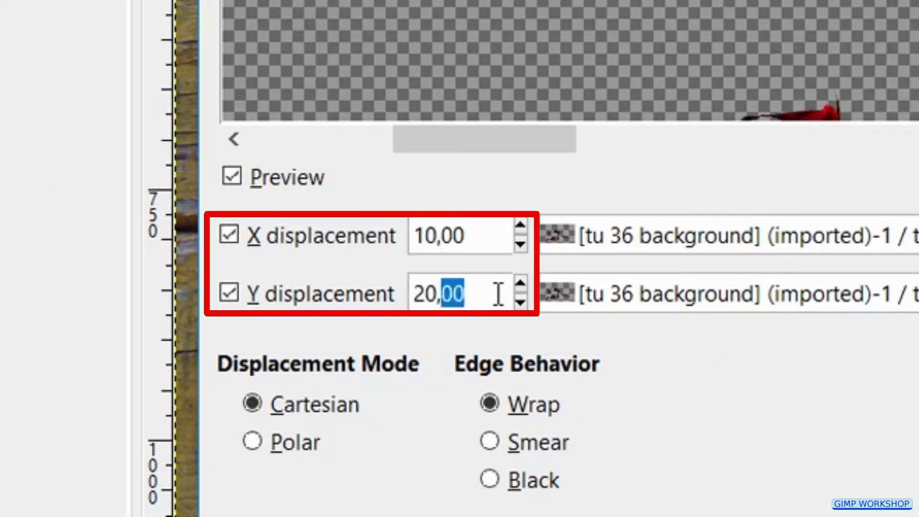
type("10")
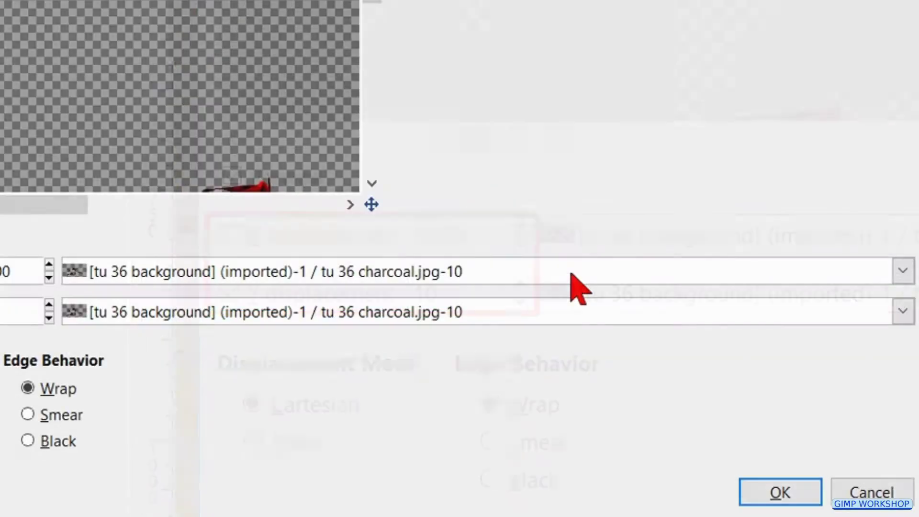
Use the wooden background layer as the displacement map for both X and Y, and apply the Displace filter
left_click(570, 282)
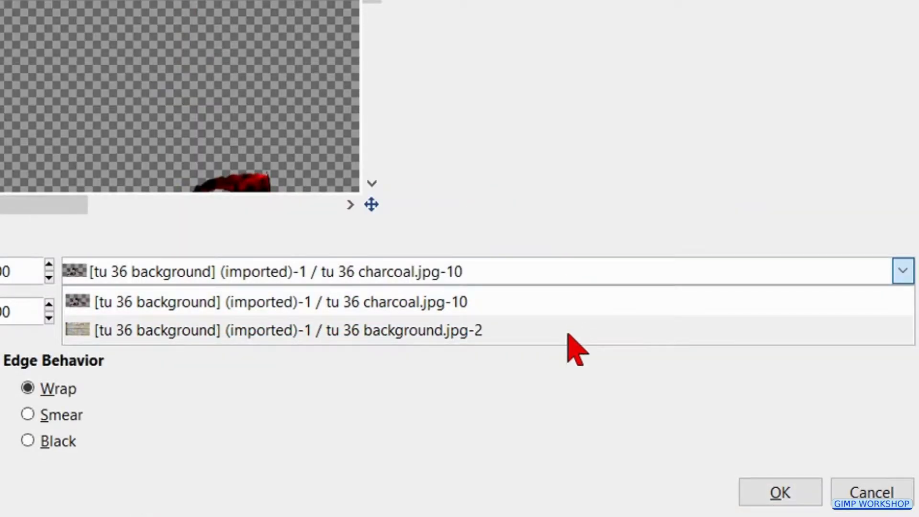
left_click(568, 332)
left_click(568, 316)
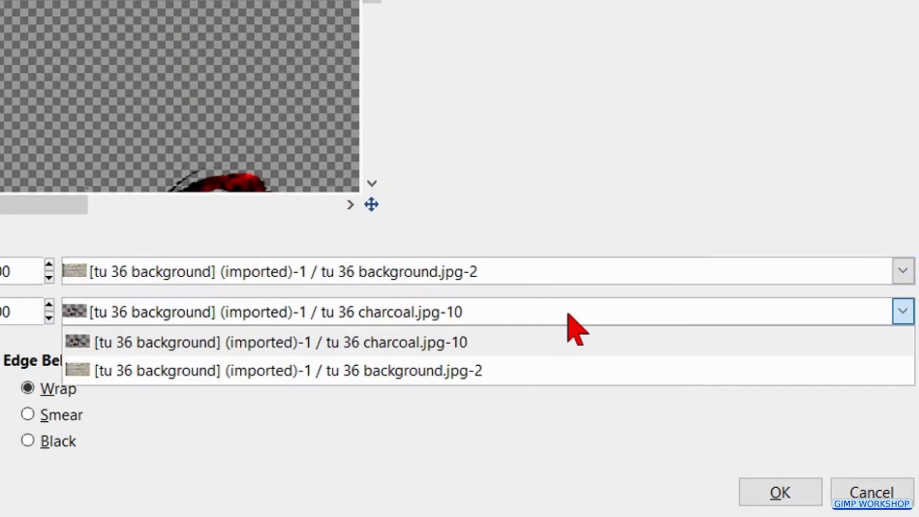
left_click(567, 373)
left_click(771, 493)
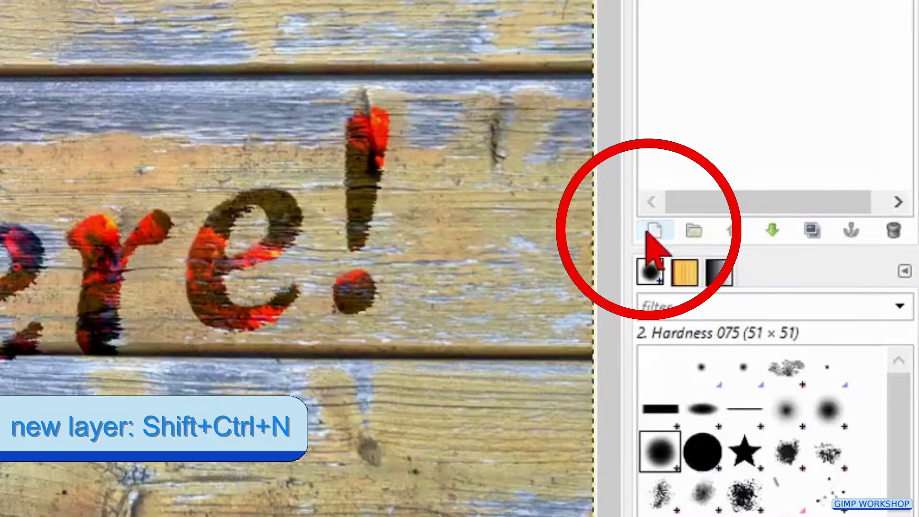
Create a new transparent layer named "edge" and place it directly below the charcoal layer
left_click(647, 233)
type("edge")
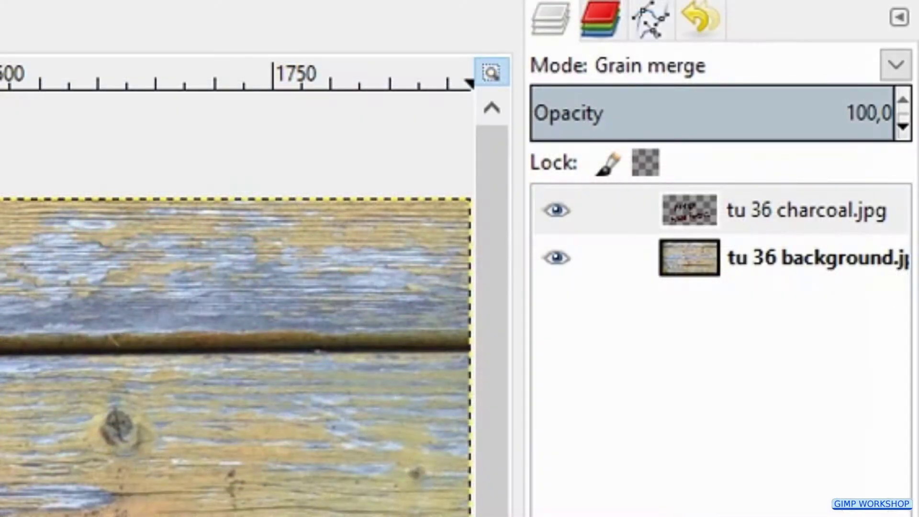
left_click(657, 467)
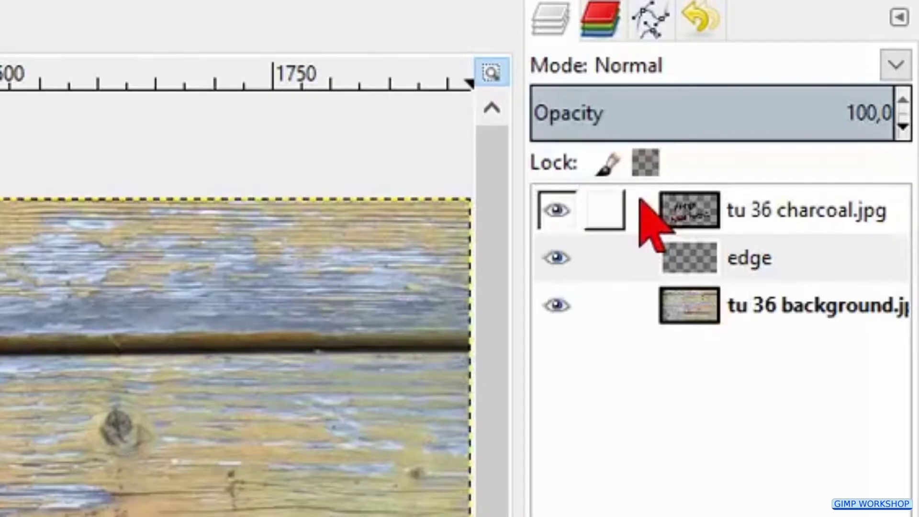
Create a selection from the displaced charcoal layer's alpha and make the edge layer active
right_click(641, 202)
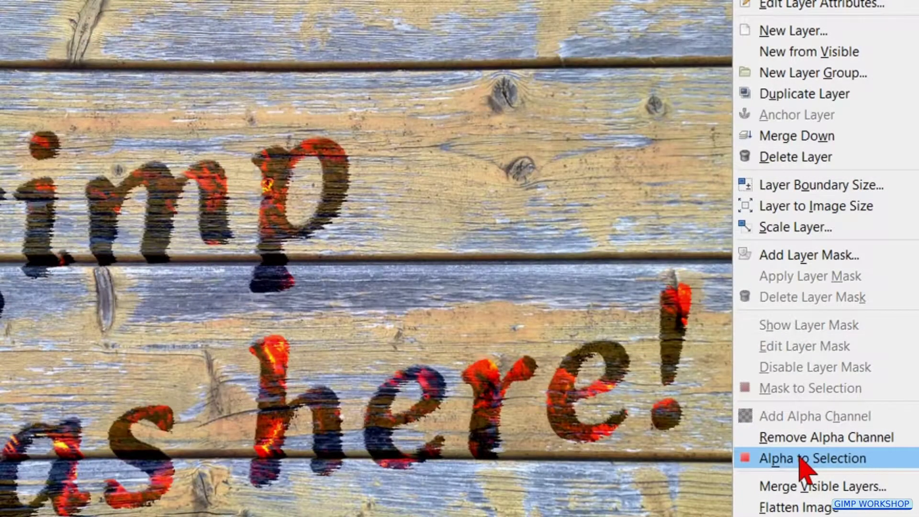
left_click(386, 376)
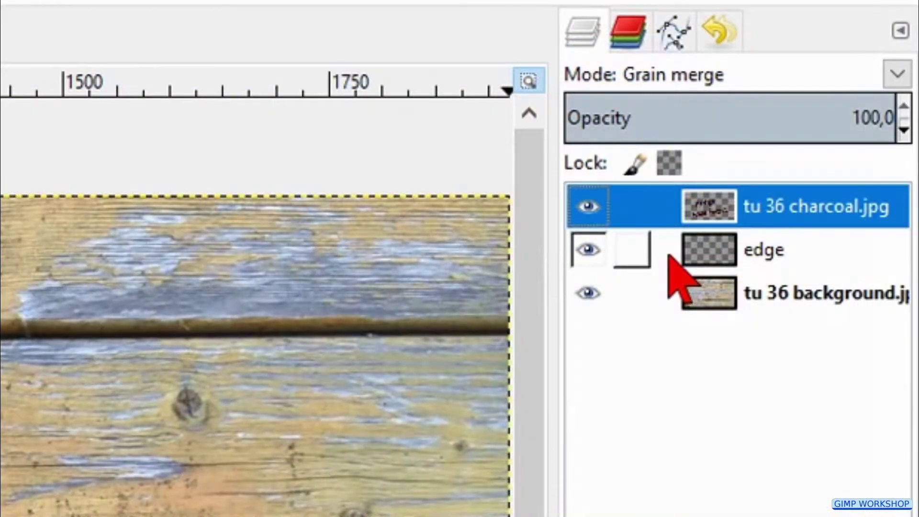
left_click(904, 19)
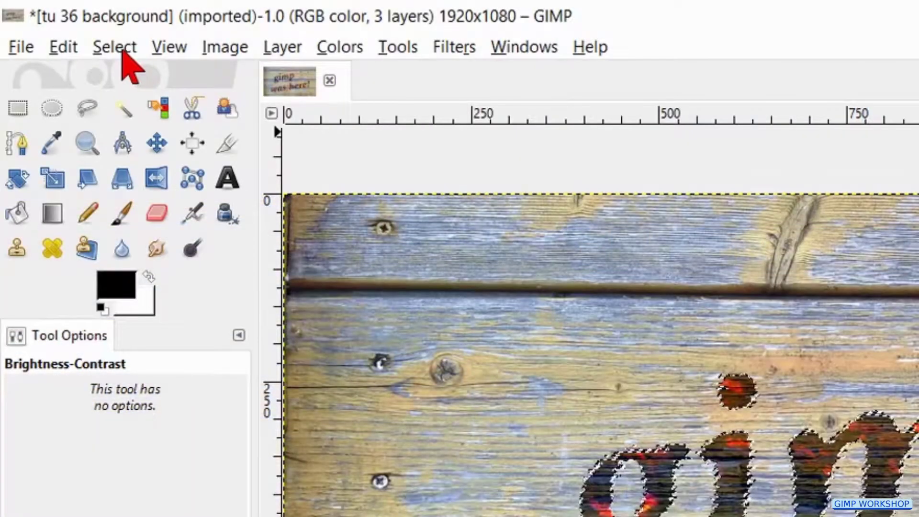
Grow the selection by 5 px and fill the whole selection with black on the edge layer using Bucket Fill
left_click(122, 48)
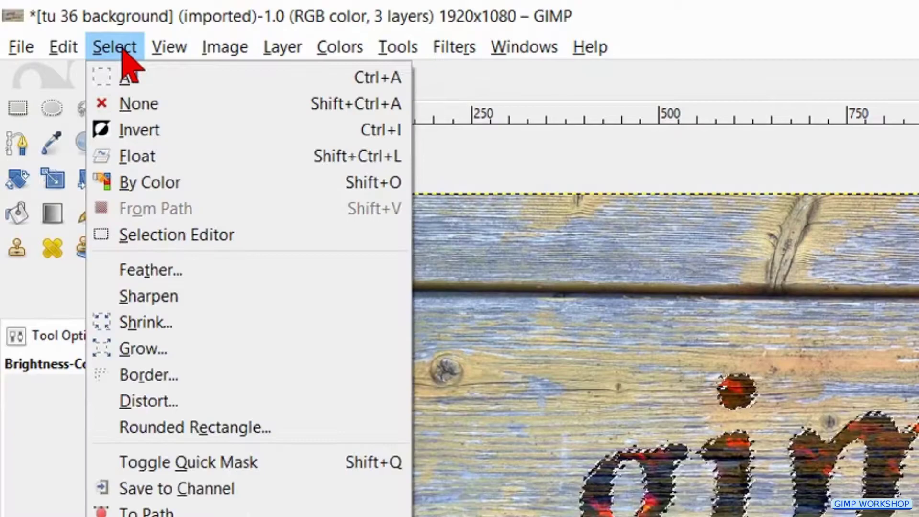
left_click(201, 349)
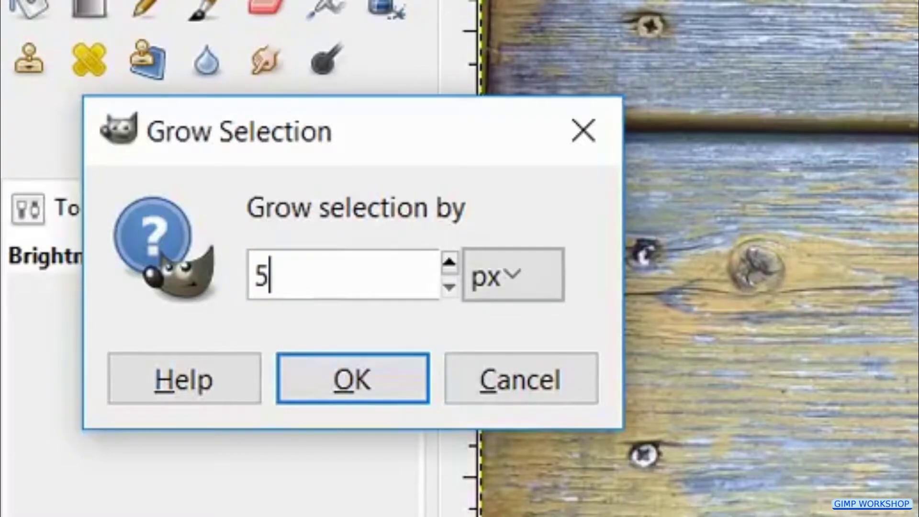
left_click(353, 374)
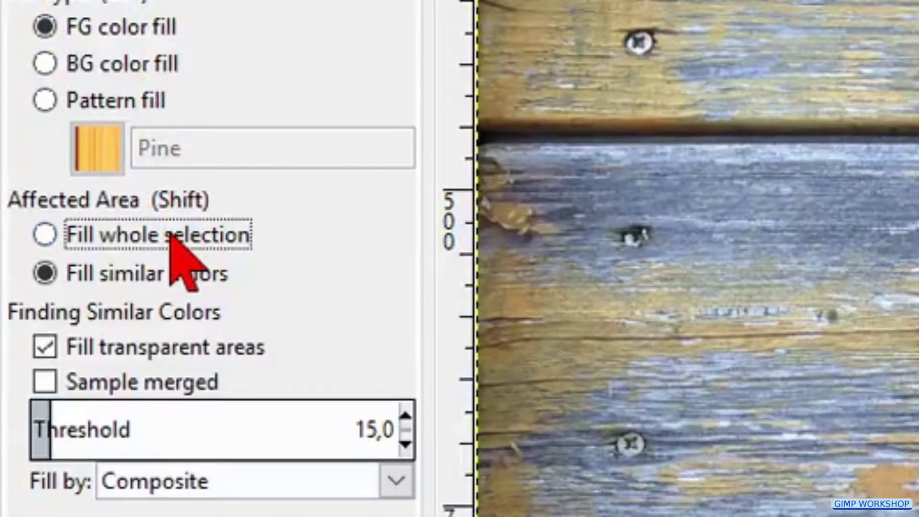
left_click(172, 239)
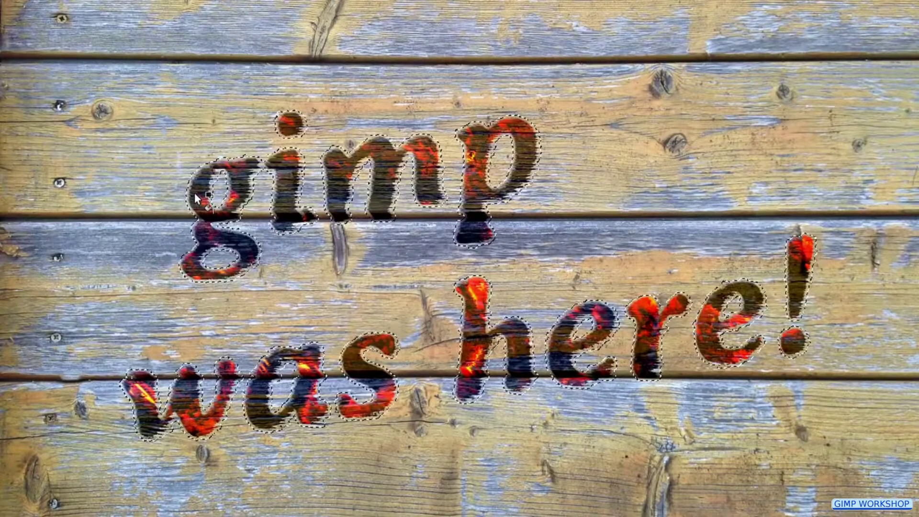
left_click(193, 190)
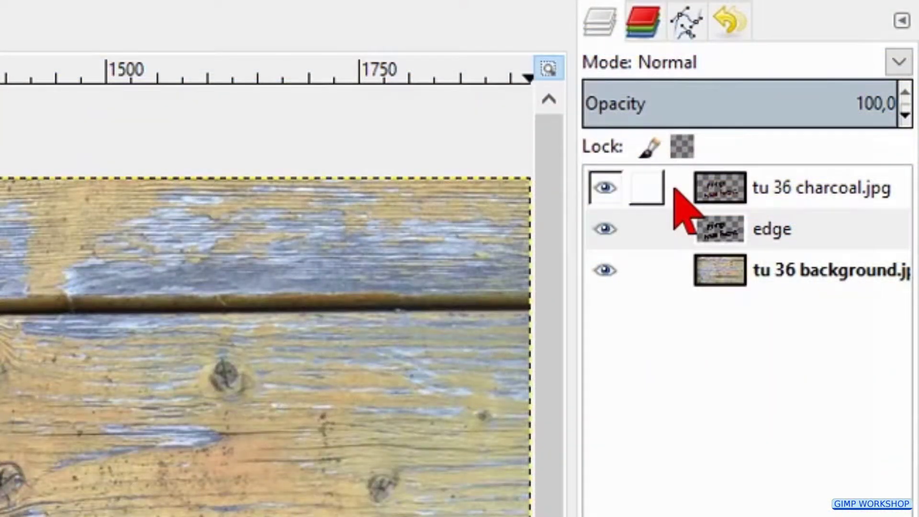
Replace the grown selection with one from the charcoal layer's alpha, and reactivate the edge layer
right_click(676, 192)
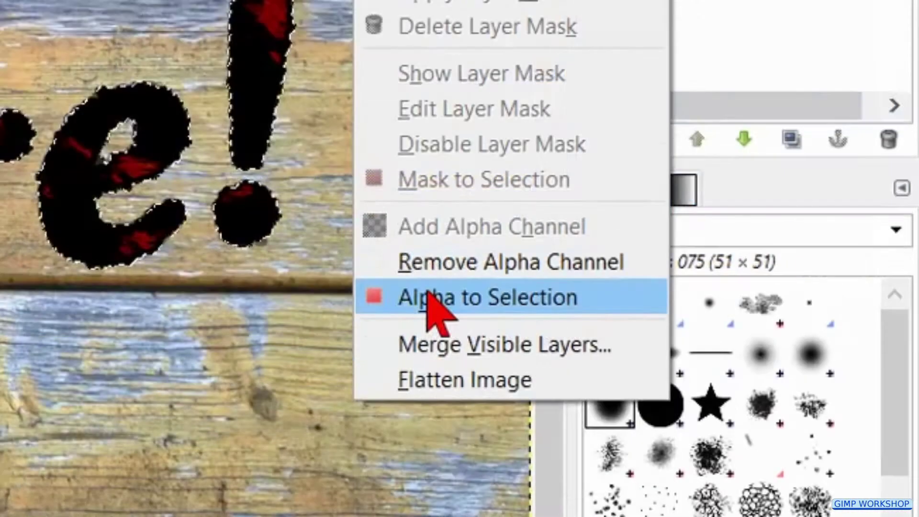
left_click(433, 297)
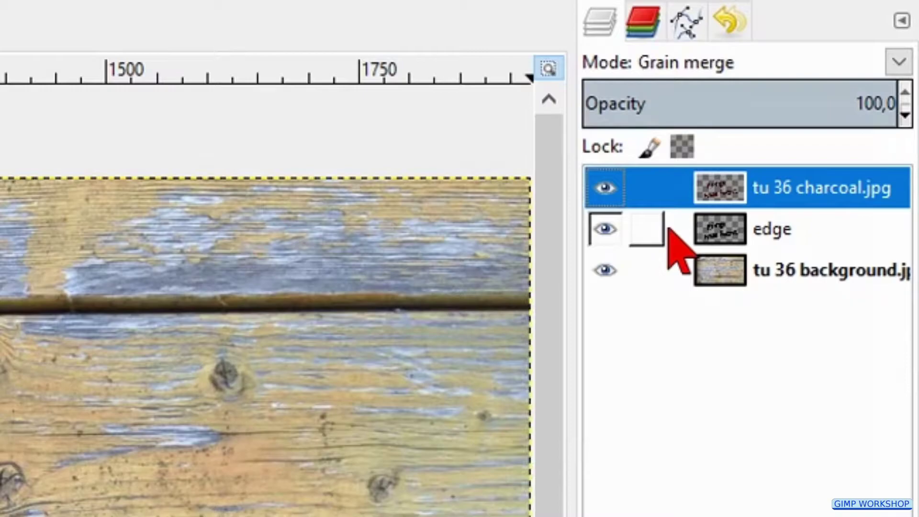
left_click(671, 235)
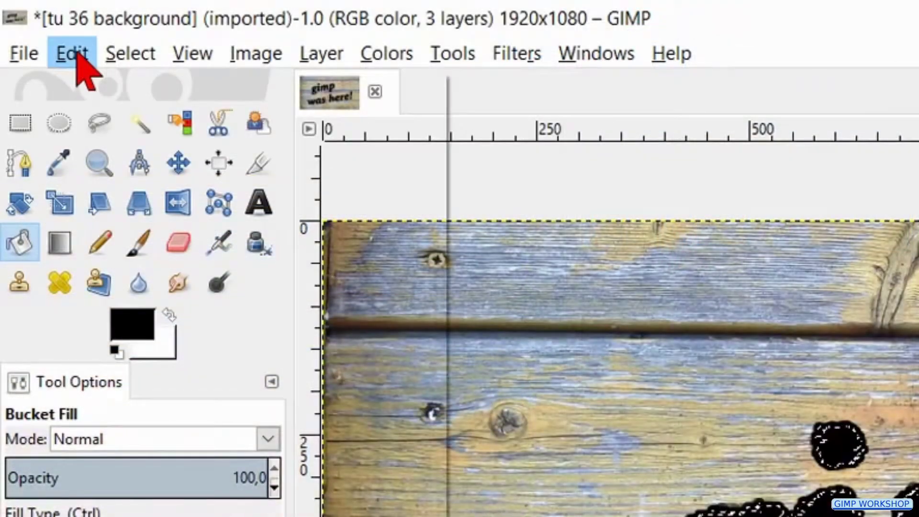
Clear the selected lettering area from the edge layer, leaving only the black outline, and remove the selection
left_click(77, 52)
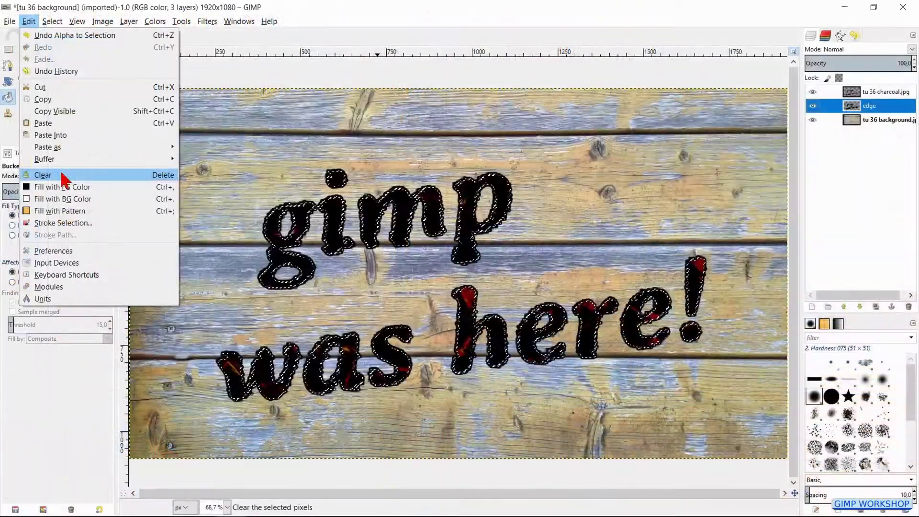
left_click(158, 443)
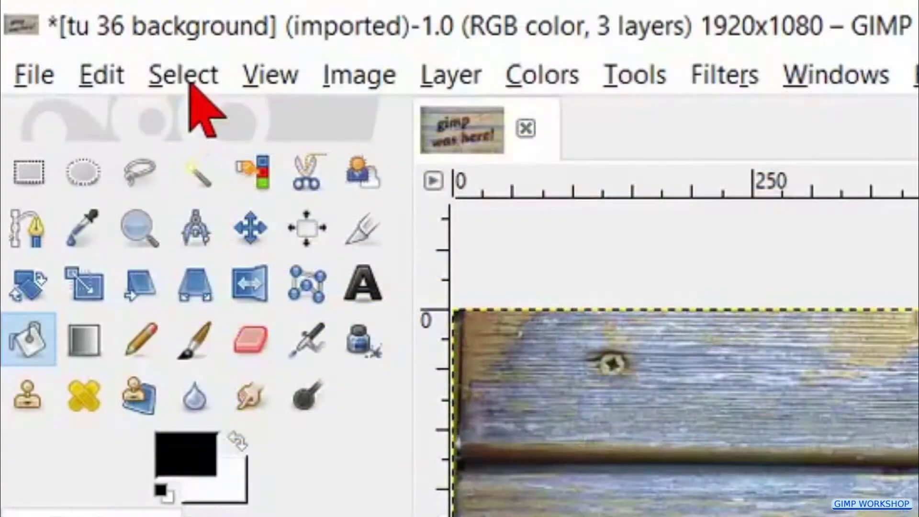
left_click(53, 22)
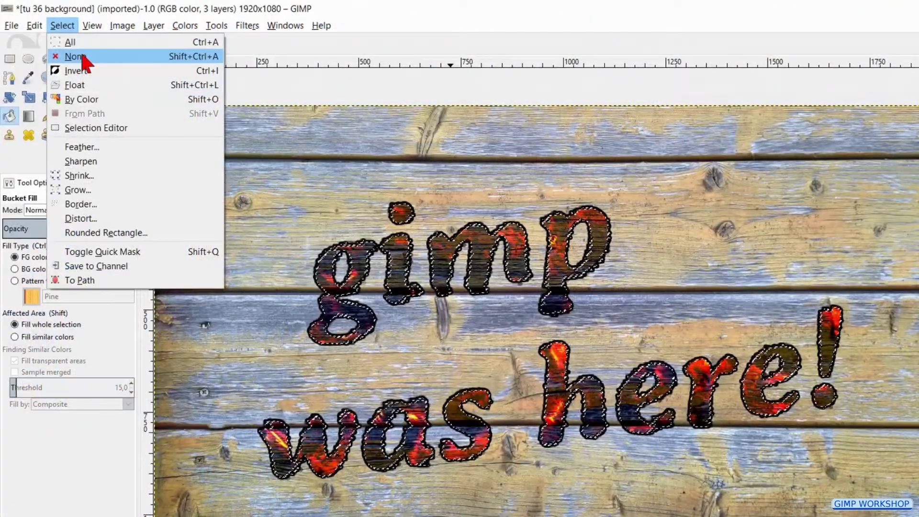
left_click(242, 165)
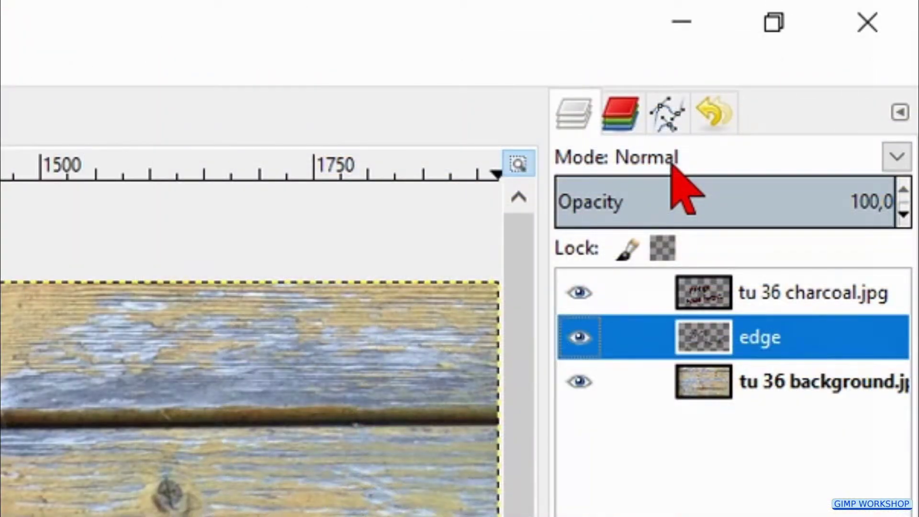
Set the edge layer's mode to Grain merge, create a selection from its alpha, and invert that selection
left_click(669, 165)
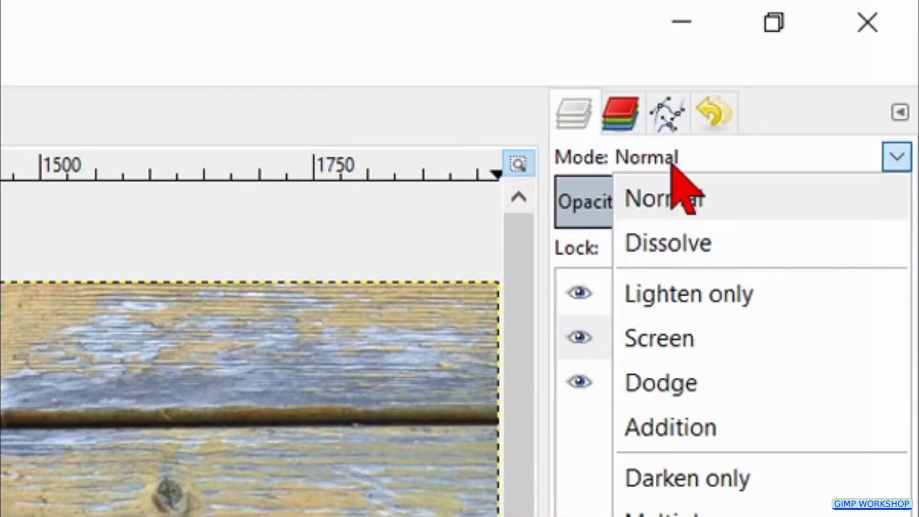
left_click(695, 205)
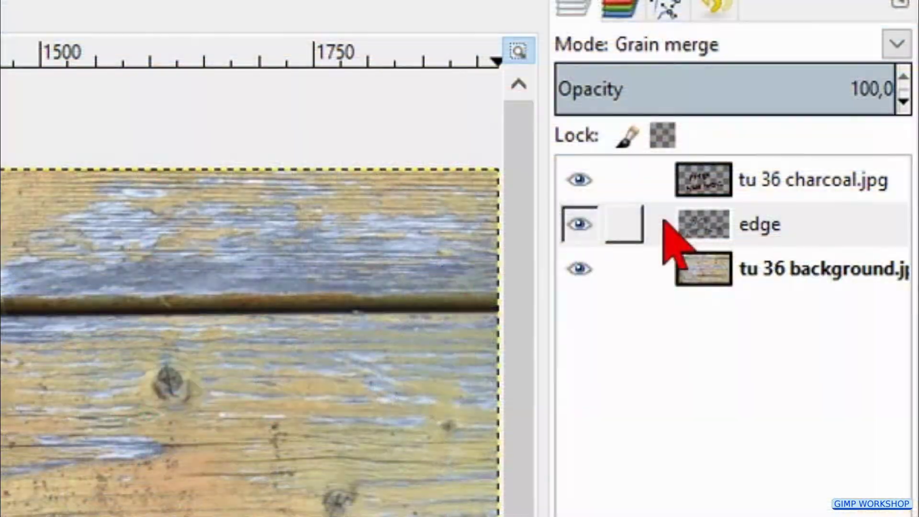
right_click(665, 234)
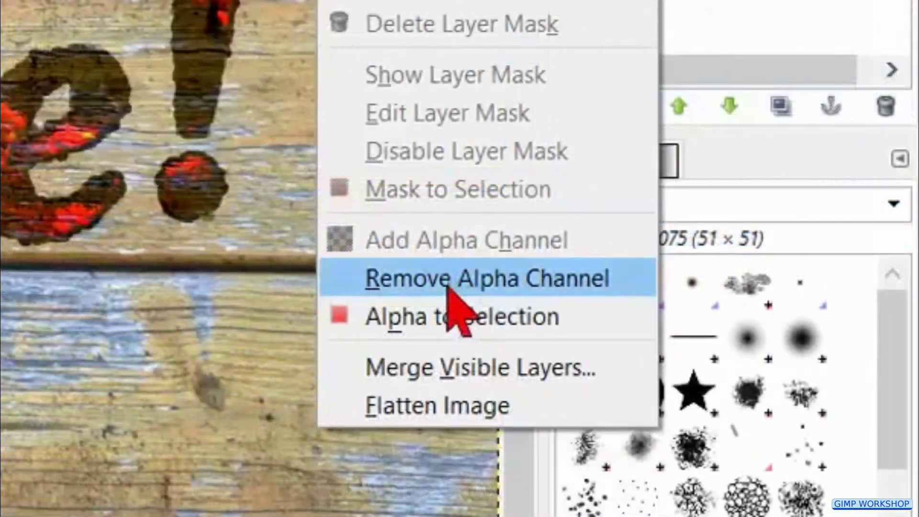
left_click(445, 318)
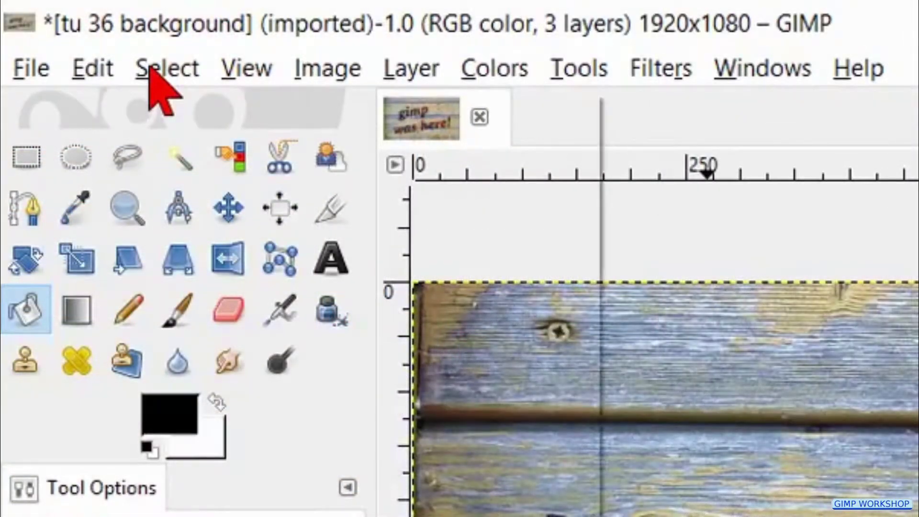
left_click(152, 72)
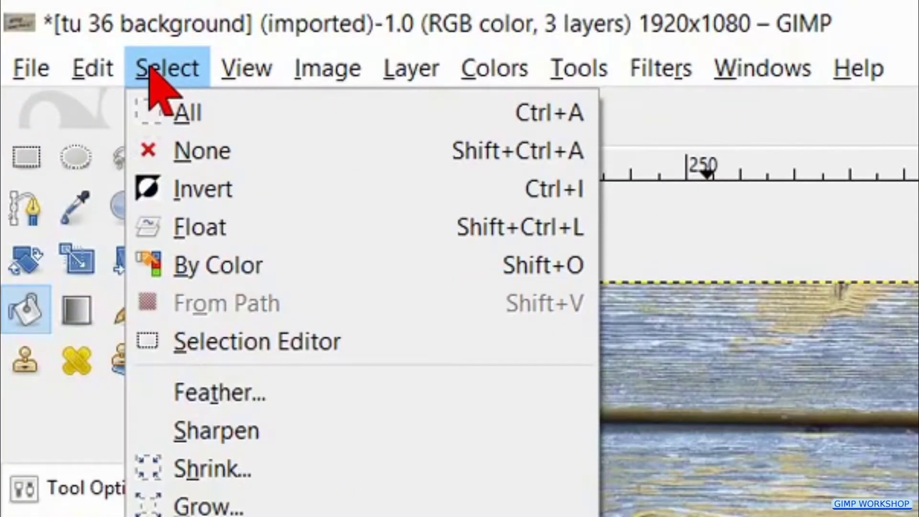
left_click(219, 189)
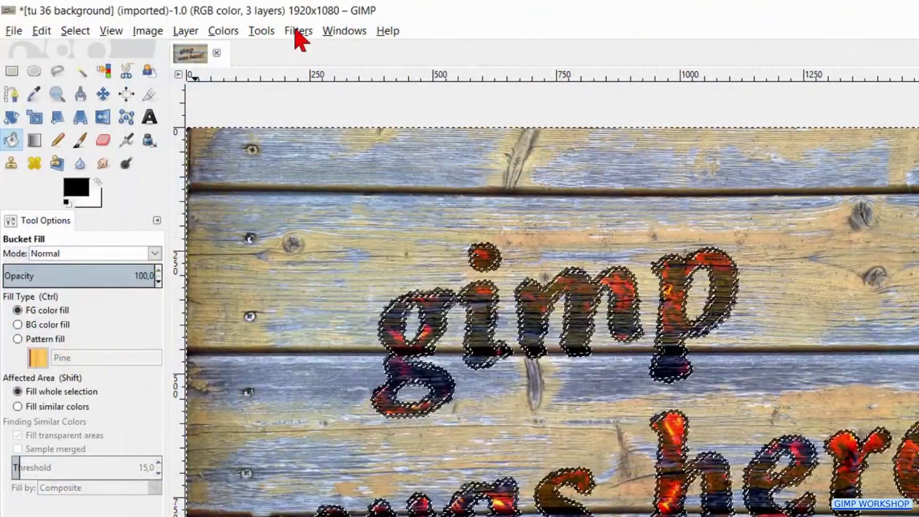
Apply the Wind distortion to the edge layer with Wind style, Left direction, Leading edge, threshold 20 and strength 10
left_click(295, 29)
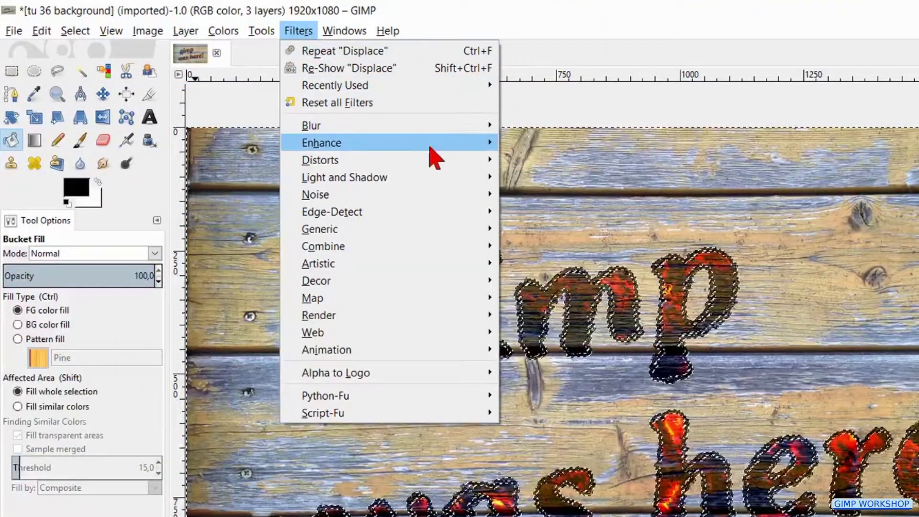
mouse_move(448, 159)
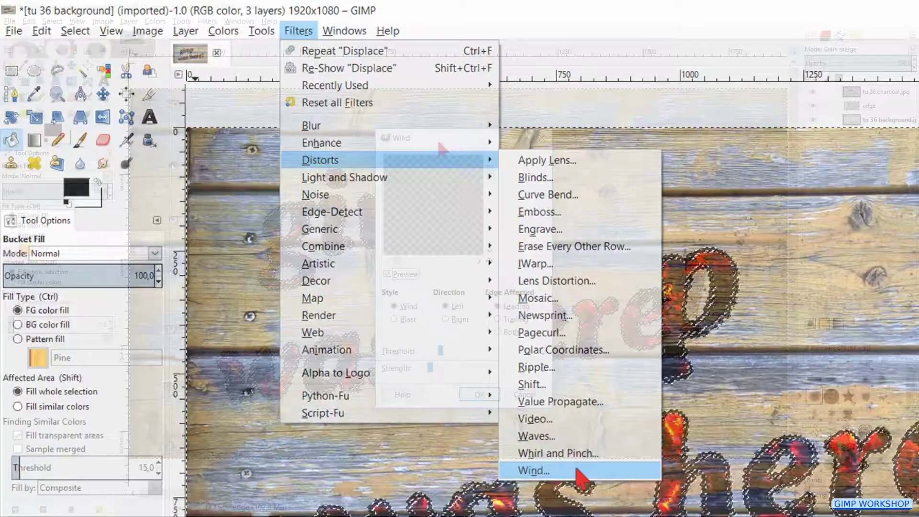
left_click(577, 471)
left_click_drag(437, 144, 206, 28)
left_click_drag(306, 292, 738, 478)
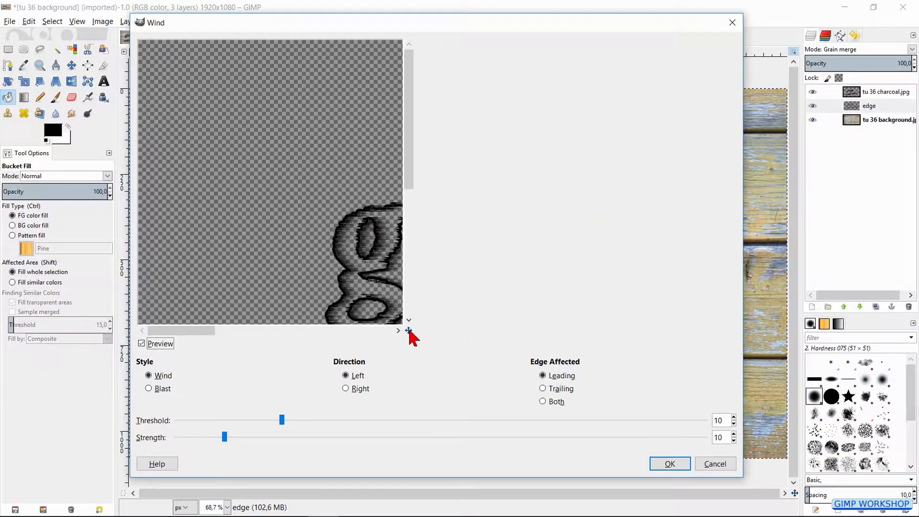
left_click_drag(410, 331, 420, 328)
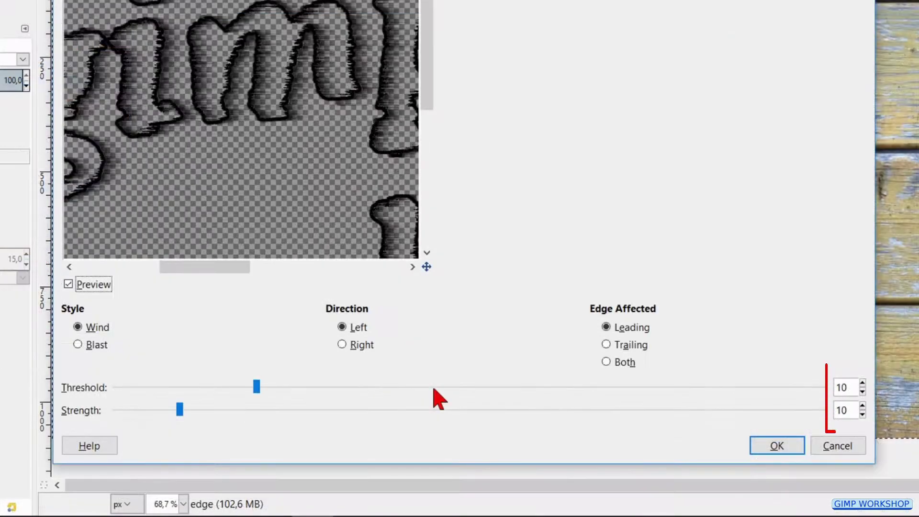
left_click(434, 389)
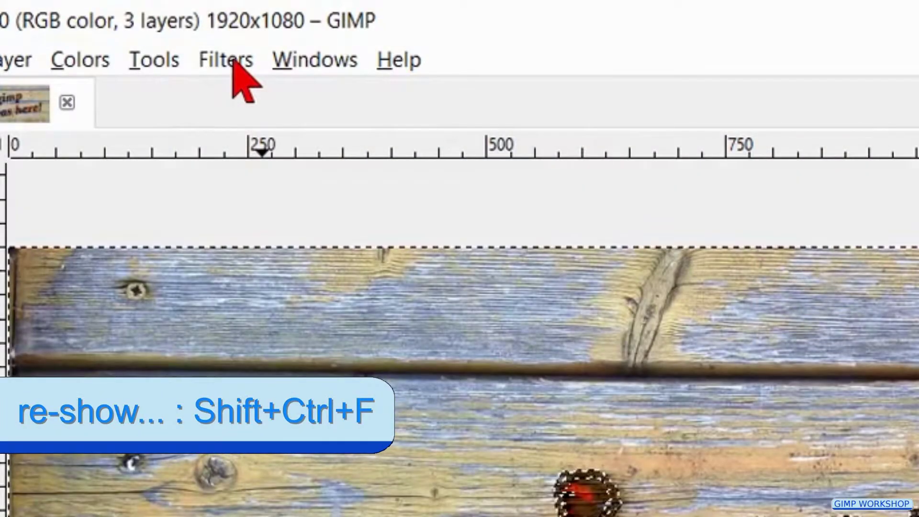
Apply the Wind filter to the edge layer again with the direction set to Right, threshold 20 and strength 10
left_click(227, 61)
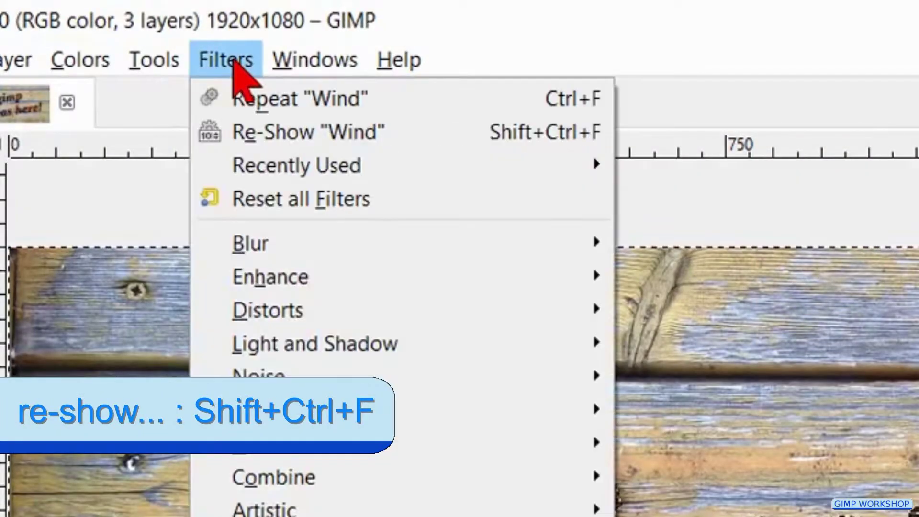
left_click(238, 133)
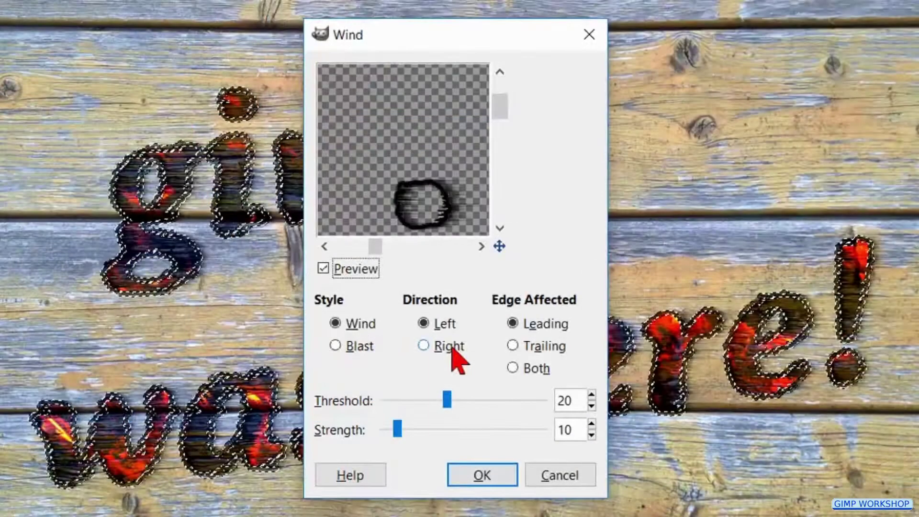
left_click(450, 347)
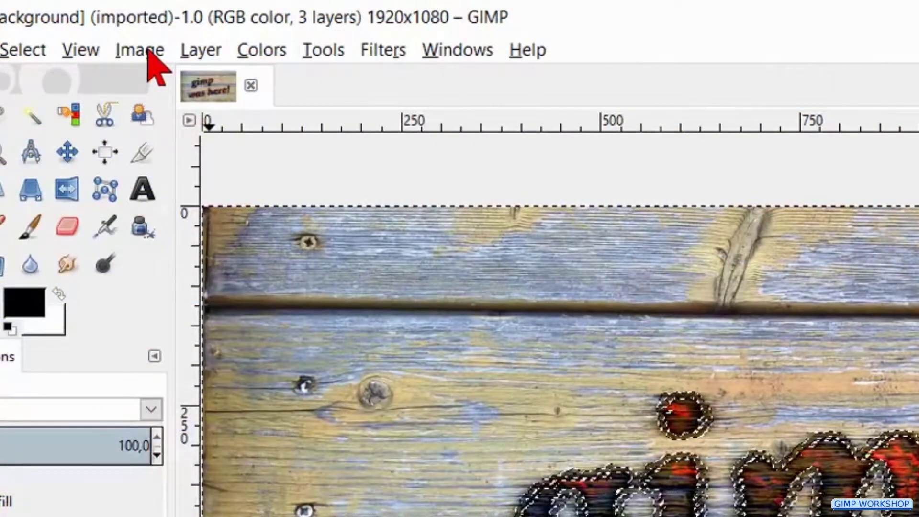
Rotate the whole image 90° clockwise and repeat the Wind filter on the edge layer with its last settings
left_click(143, 50)
mouse_move(435, 141)
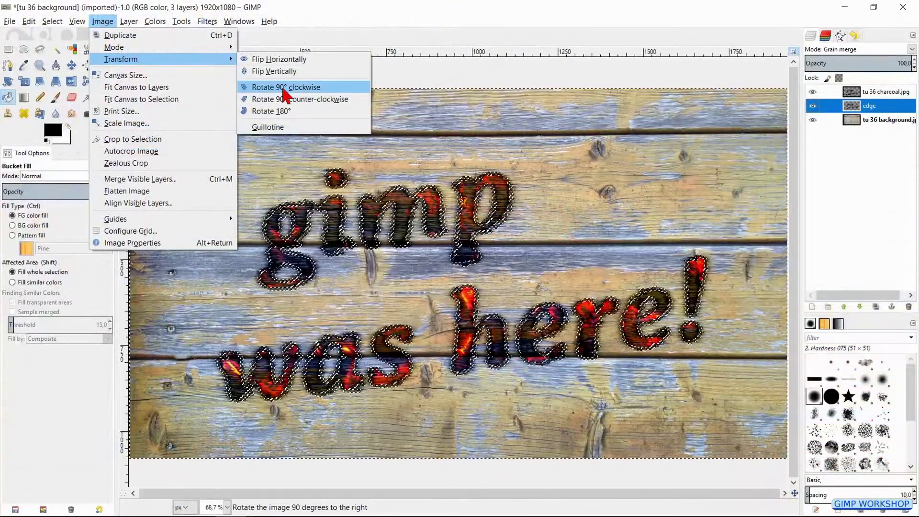
left_click(557, 205)
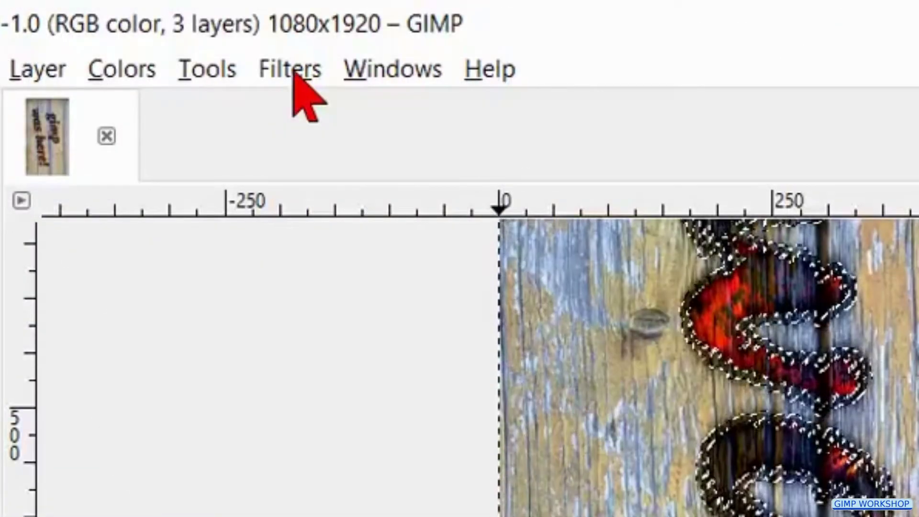
left_click(292, 72)
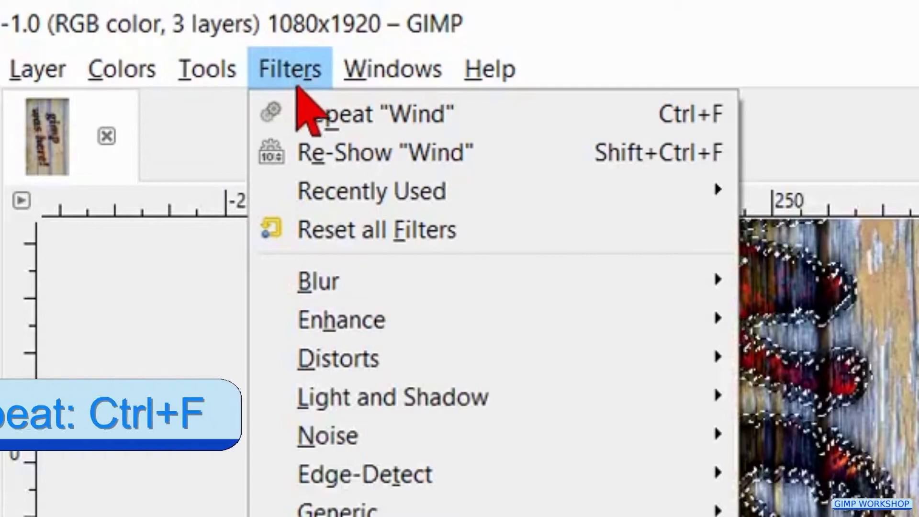
left_click(337, 113)
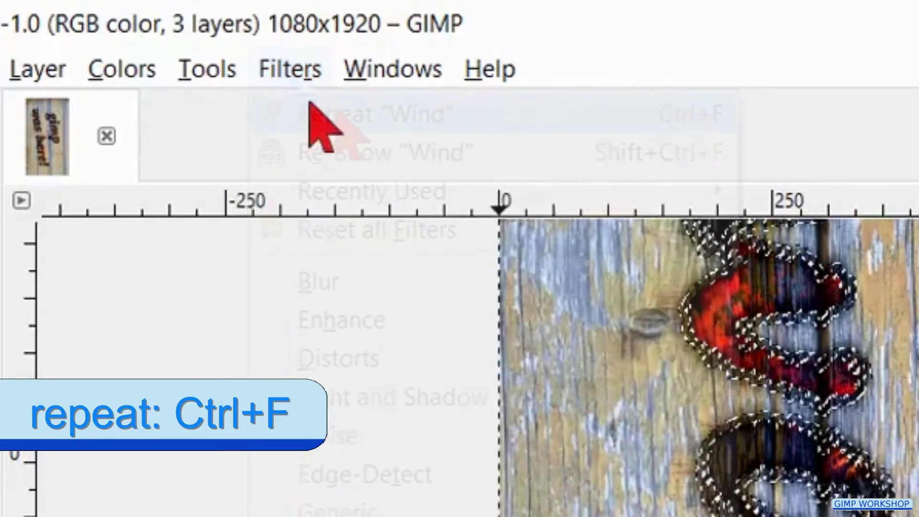
Reapply the Wind filter to the rotated edge layer with the direction set to Left
left_click(293, 72)
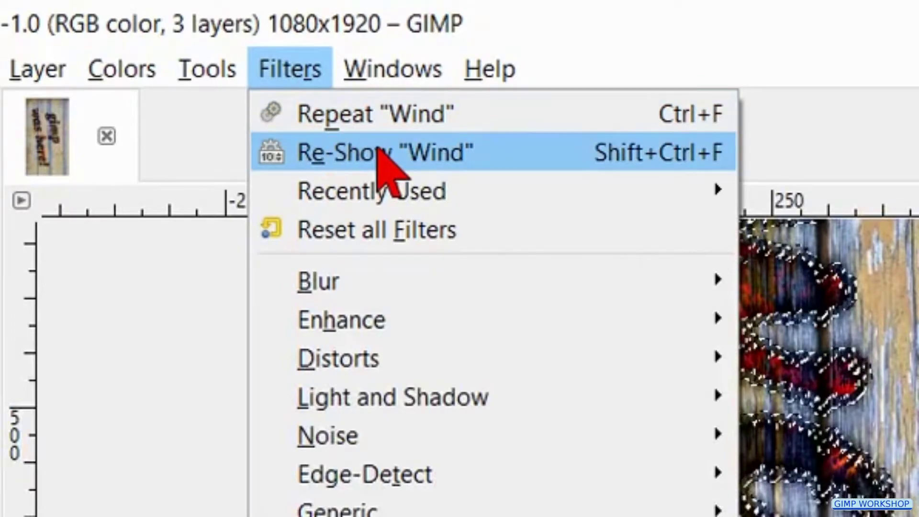
left_click(378, 151)
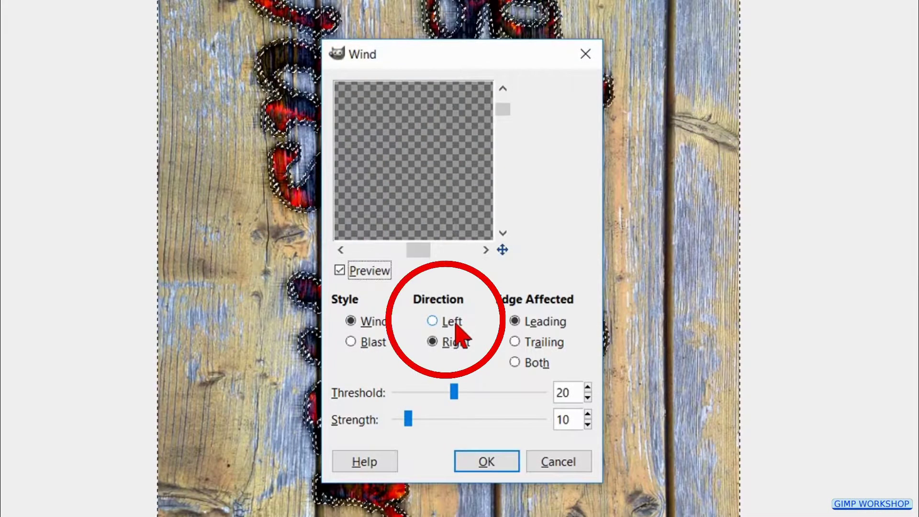
left_click(452, 321)
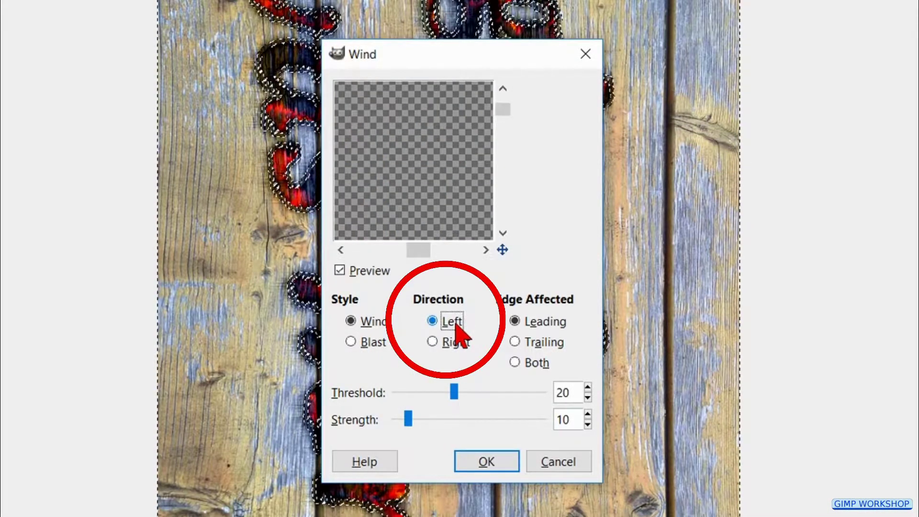
left_click(485, 461)
Rotate the whole image 90° counter-clockwise and remove the selection
left_click(126, 56)
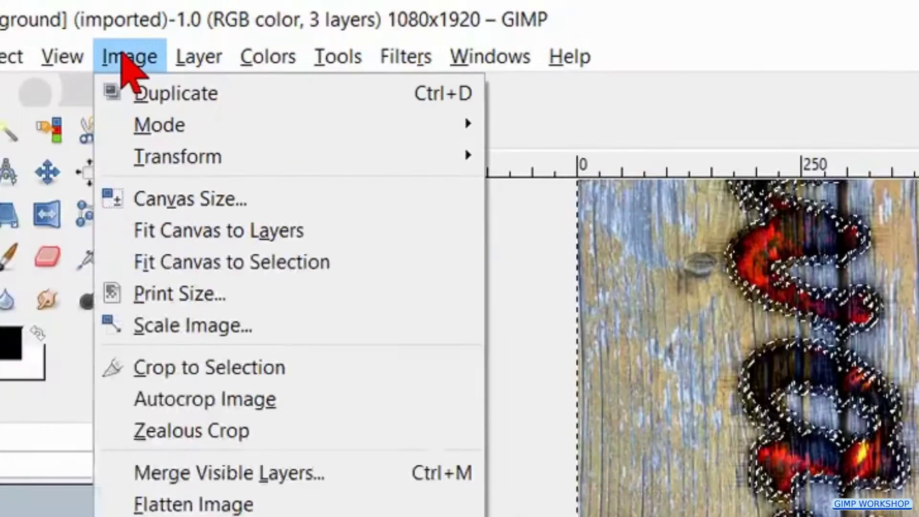
mouse_move(400, 158)
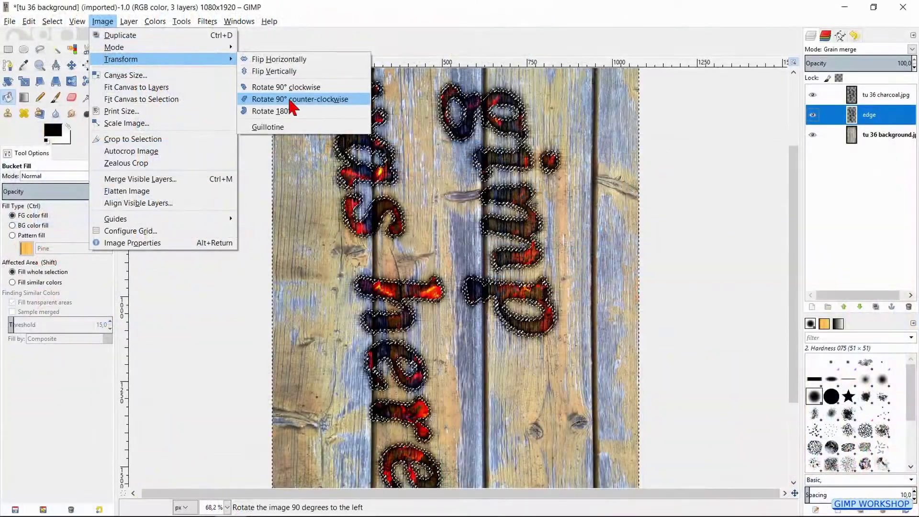
left_click(290, 100)
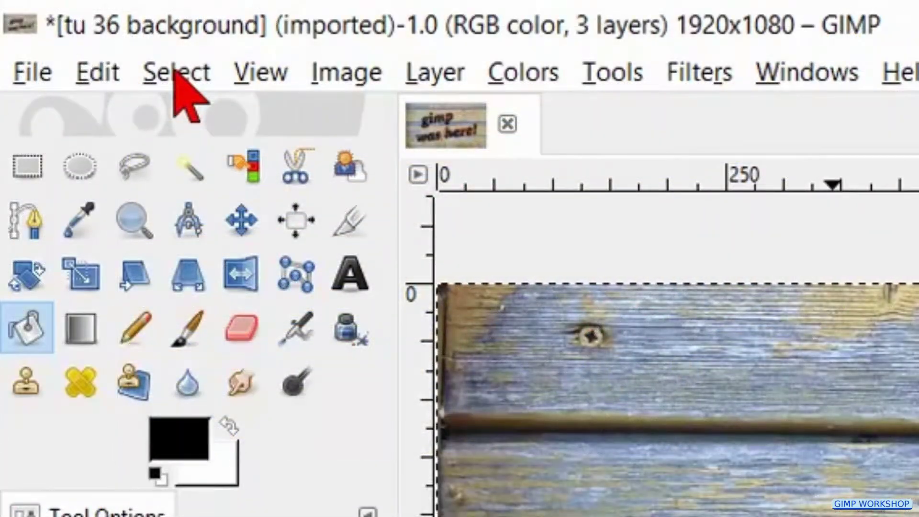
left_click(52, 22)
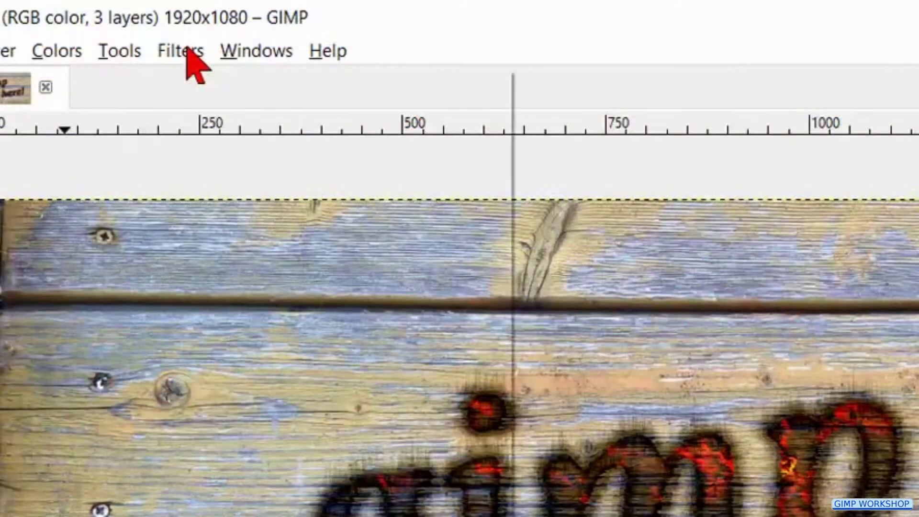
Apply a Gaussian Blur to the edge layer with 5 px horizontal and vertical radius, using the RLE method
left_click(188, 50)
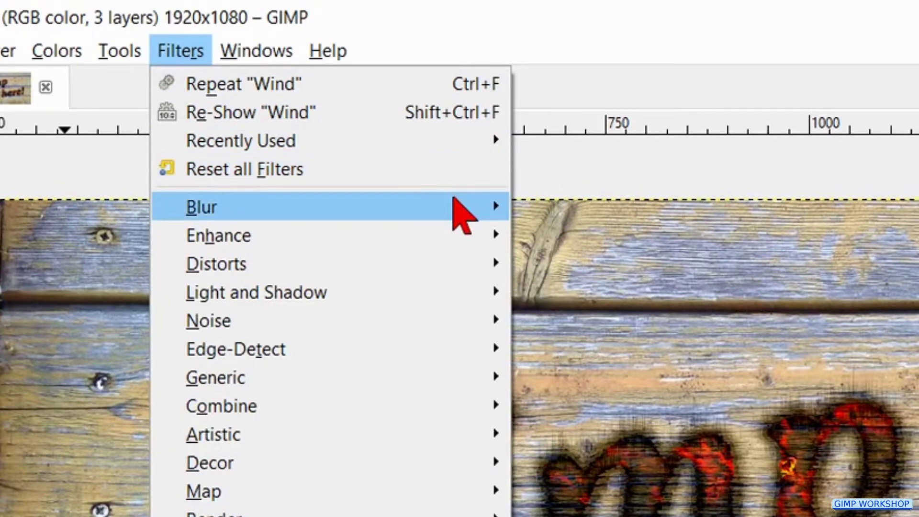
mouse_move(461, 212)
left_click(600, 235)
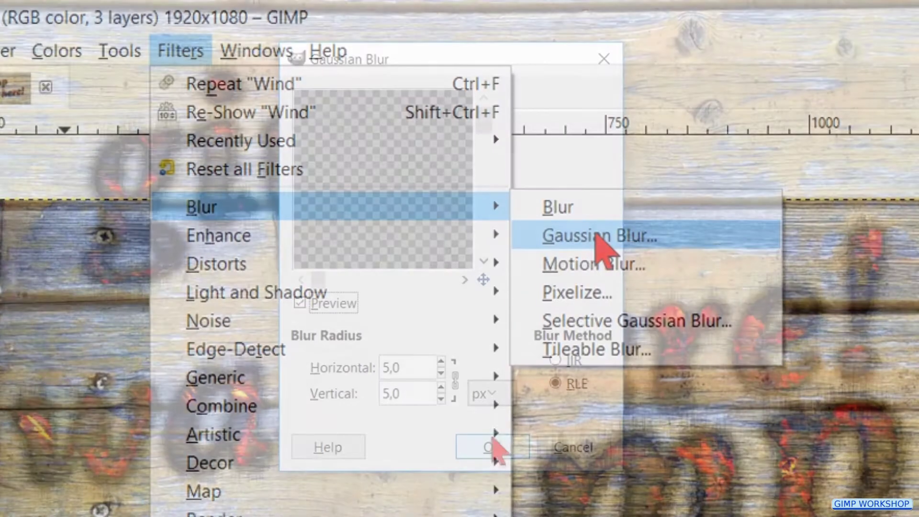
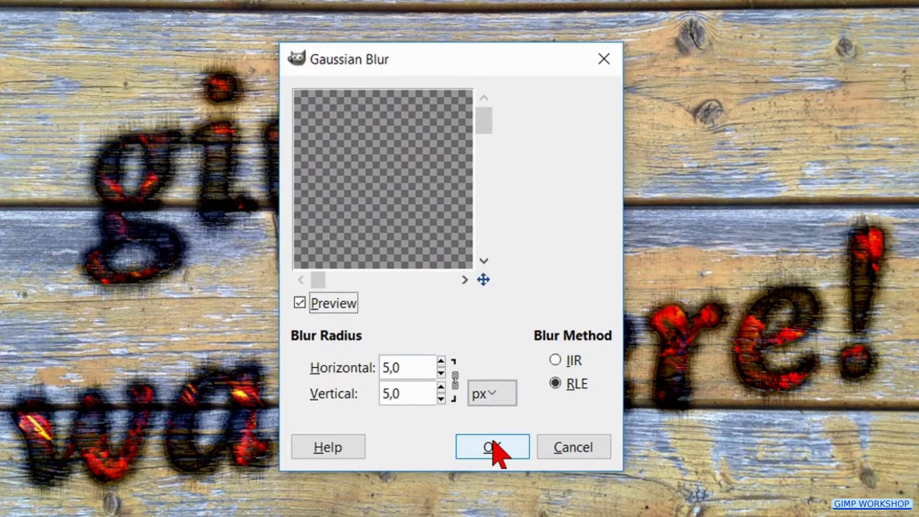
left_click(493, 441)
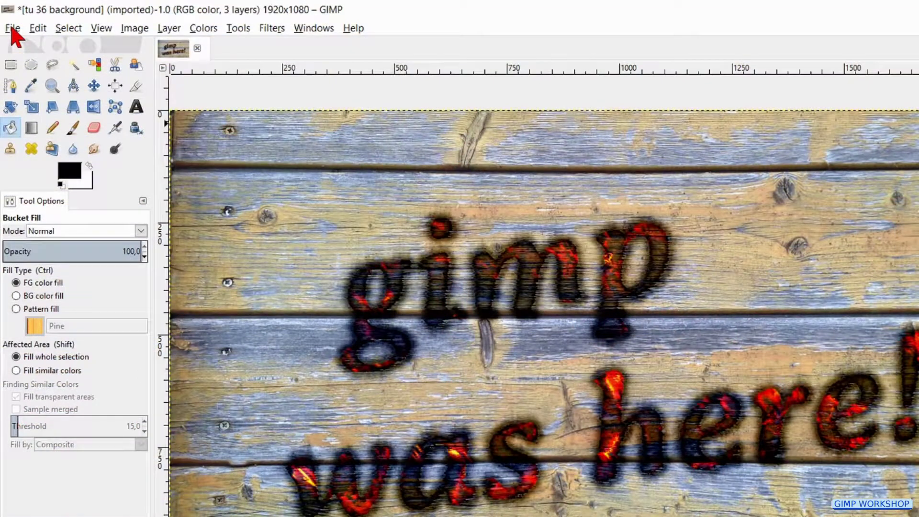
Open the image tu 36 flames.png
left_click(12, 28)
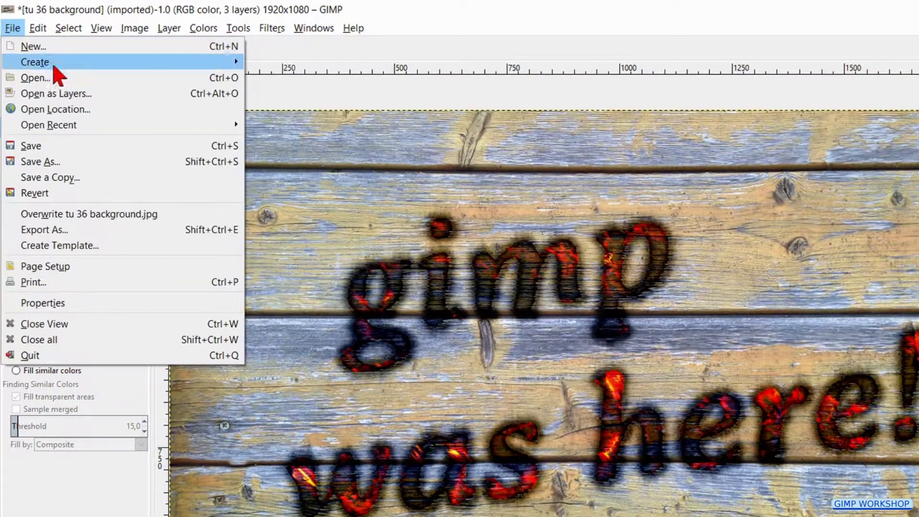
left_click(80, 78)
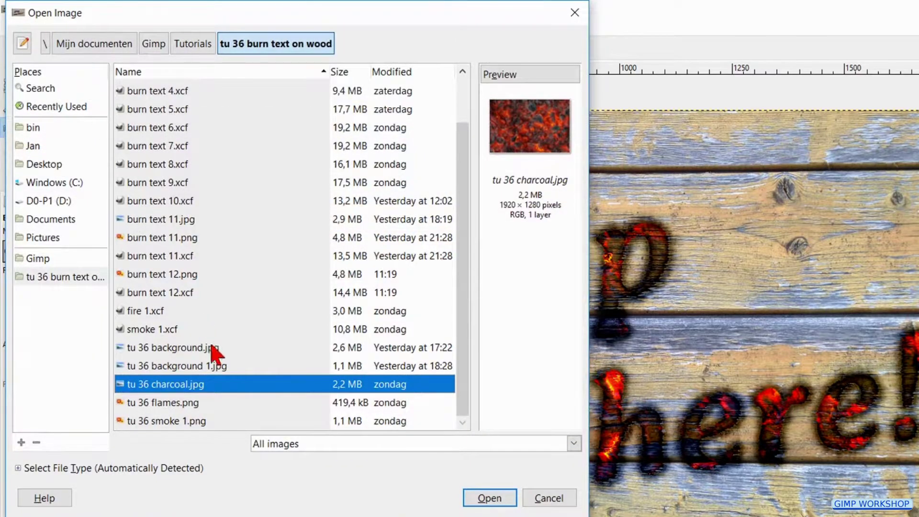
left_click(227, 402)
double_click(228, 403)
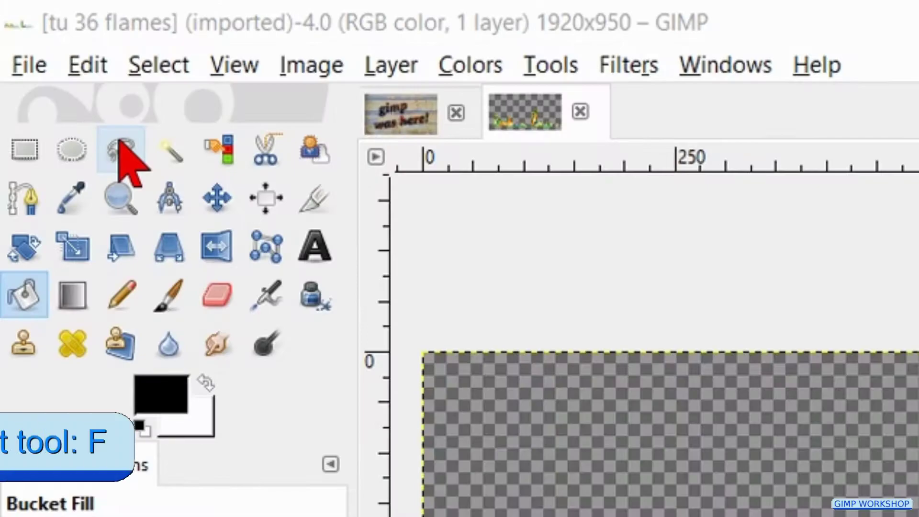
Outline the leftmost flame with the Free Select tool, close the selection and copy it
left_click(40, 49)
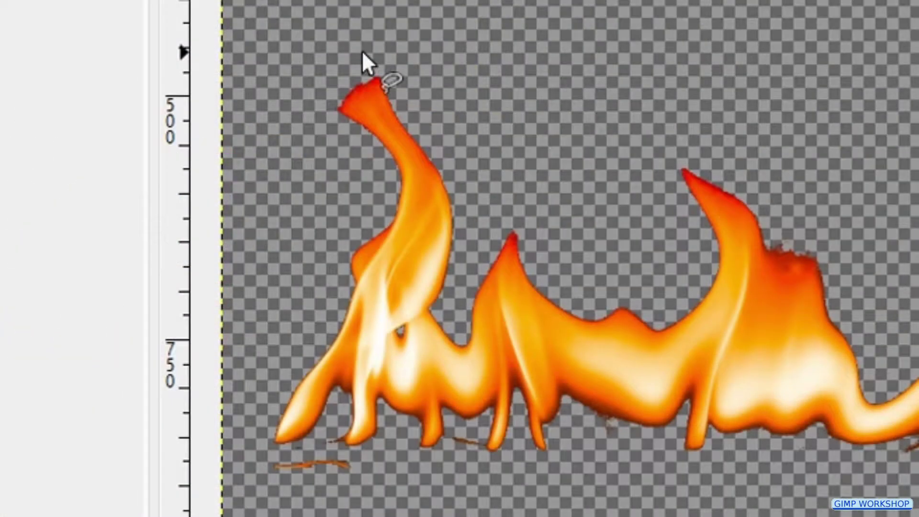
mouse_move(363, 53)
left_mouse_down()
mouse_move(310, 82)
mouse_move(306, 278)
mouse_move(263, 373)
mouse_move(258, 425)
mouse_move(308, 442)
mouse_move(490, 449)
mouse_move(563, 441)
mouse_move(587, 363)
mouse_move(546, 228)
mouse_move(454, 52)
left_mouse_up()
left_click(366, 44)
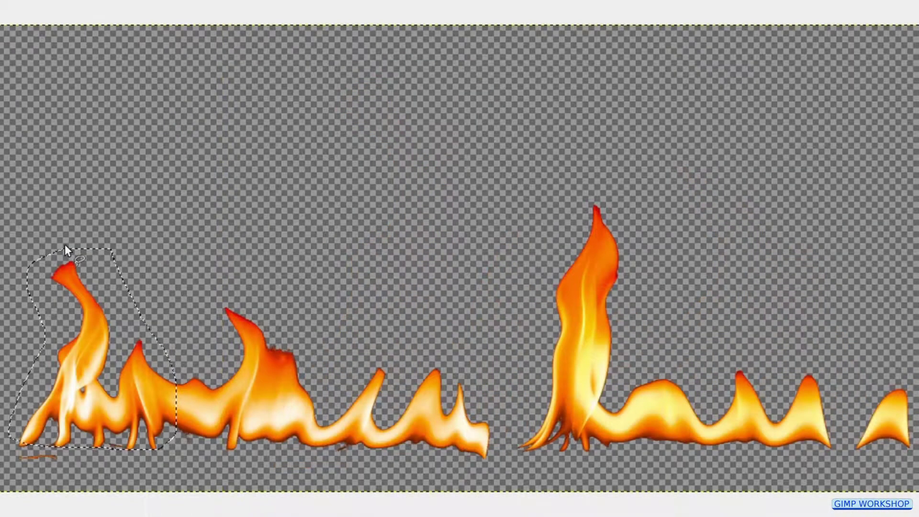
key("ctrl+c")
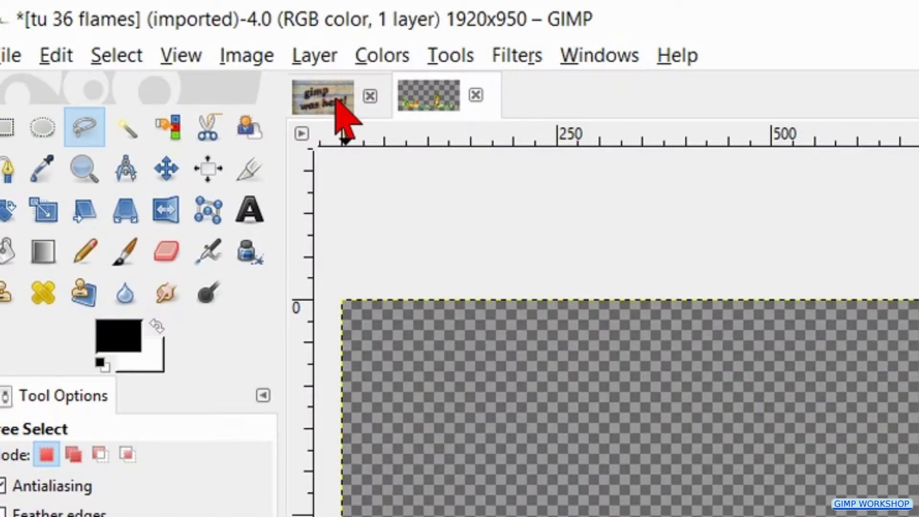
Paste the flame into the tu 36 background image, move it above the "m" of "gimp" and make it a new layer
left_click(336, 101)
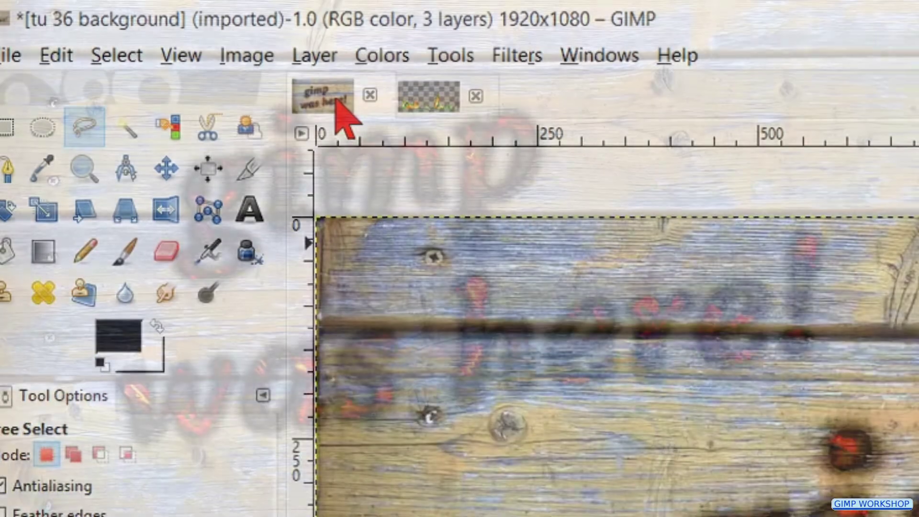
key("ctrl+v")
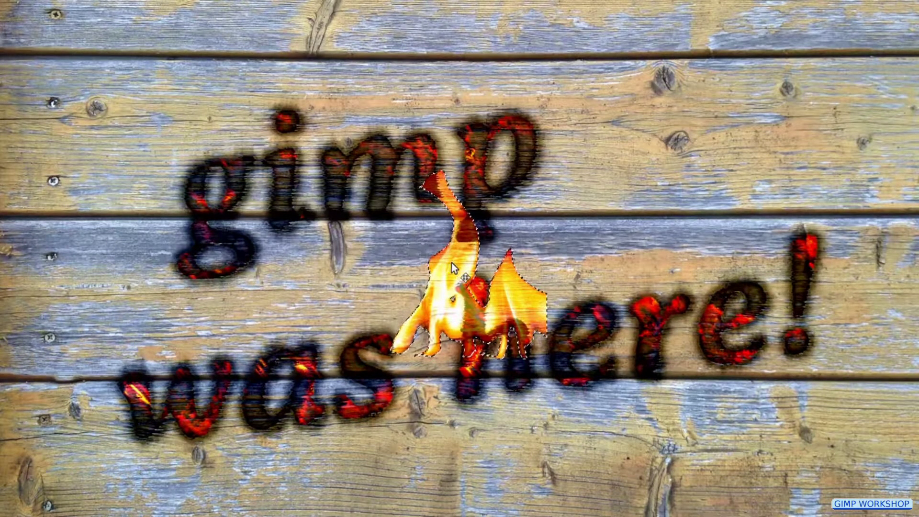
left_click_drag(454, 263, 372, 71)
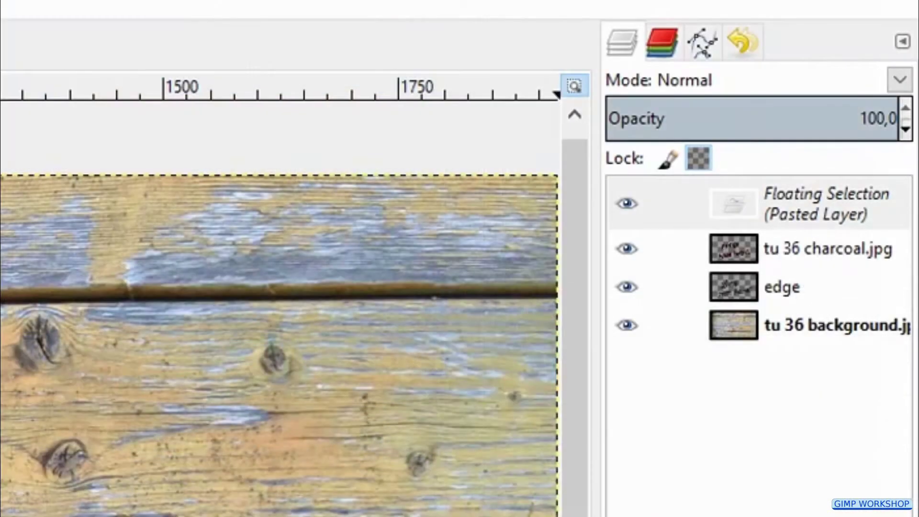
key("shift+ctrl+n")
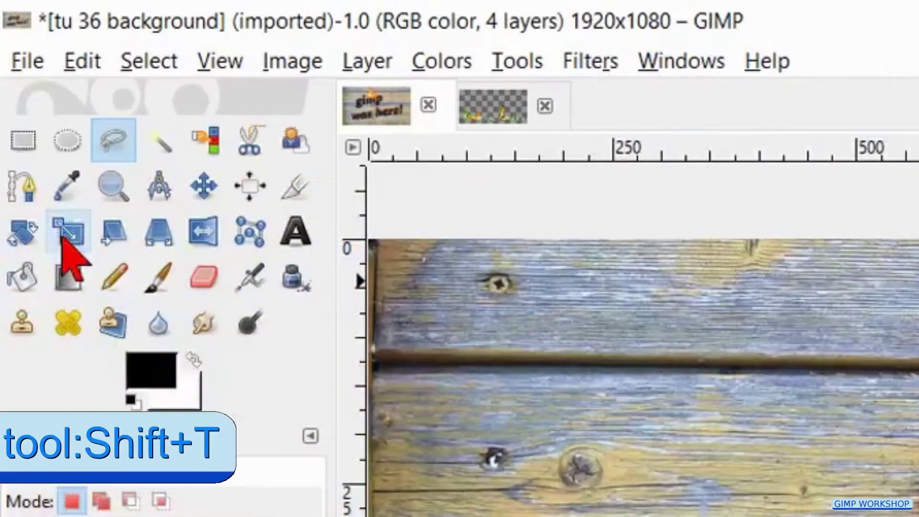
Scale the pasted flame layer to 202 × 279 px over the "m" of "gimp", hiding the original layer while adjusting
left_click(62, 238)
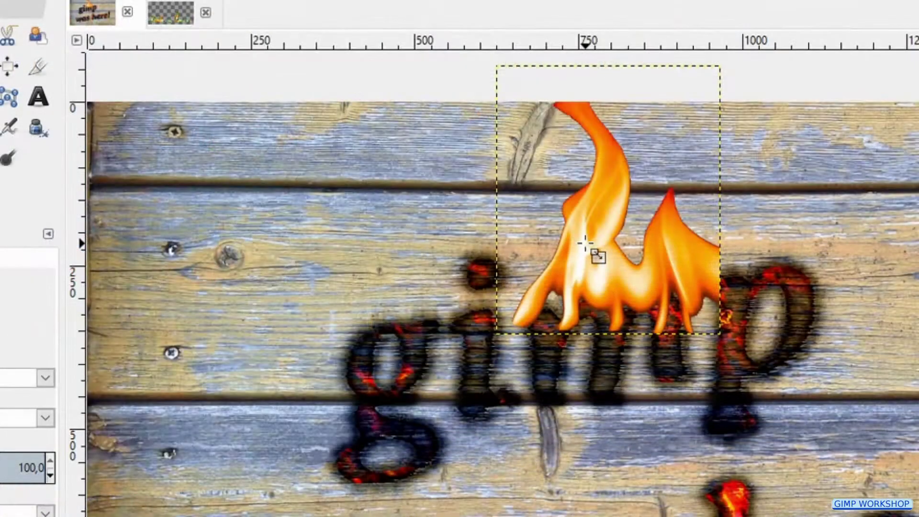
left_click(585, 244)
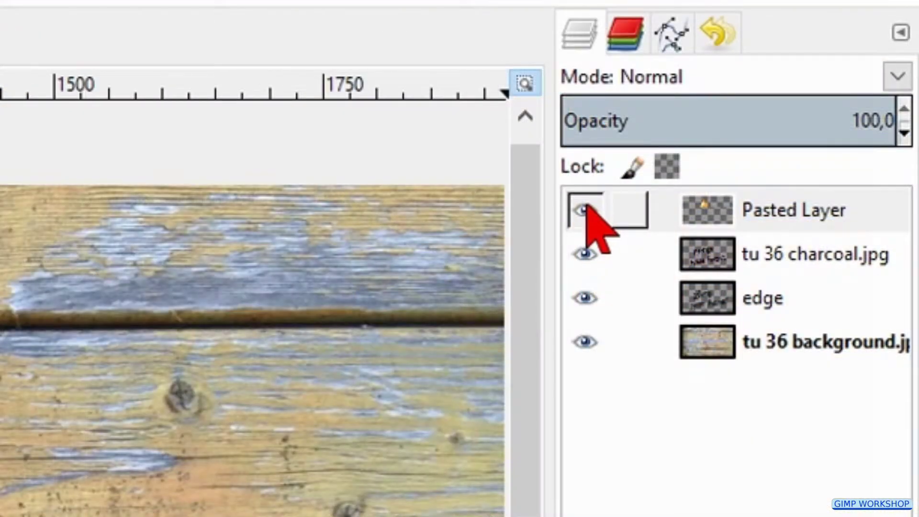
left_click(588, 207)
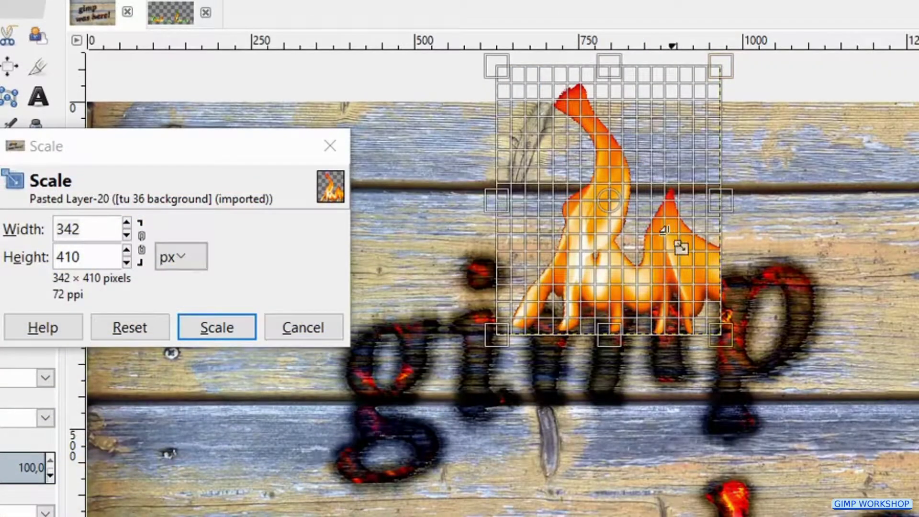
left_click_drag(523, 304, 570, 277)
left_click_drag(703, 209, 697, 242)
mouse_move(676, 150)
left_mouse_down()
mouse_move(646, 121)
mouse_move(643, 191)
left_mouse_up()
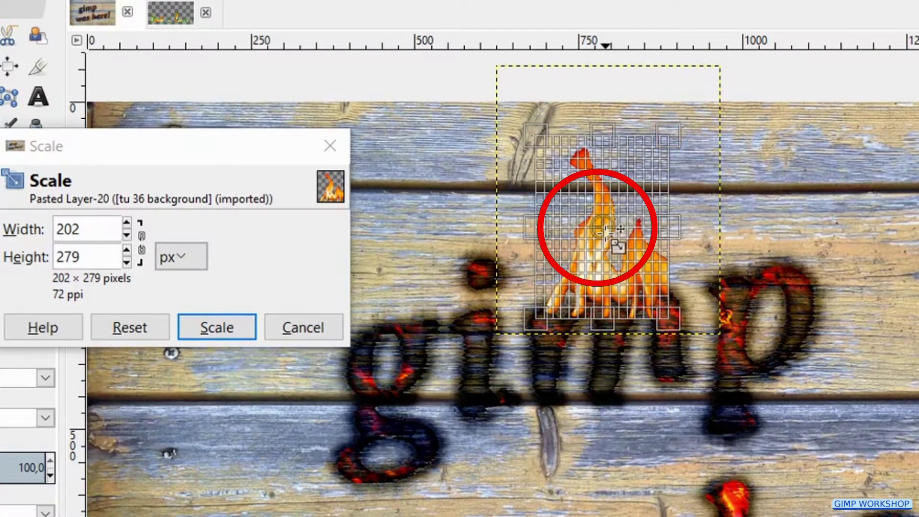
left_click_drag(605, 231, 598, 239)
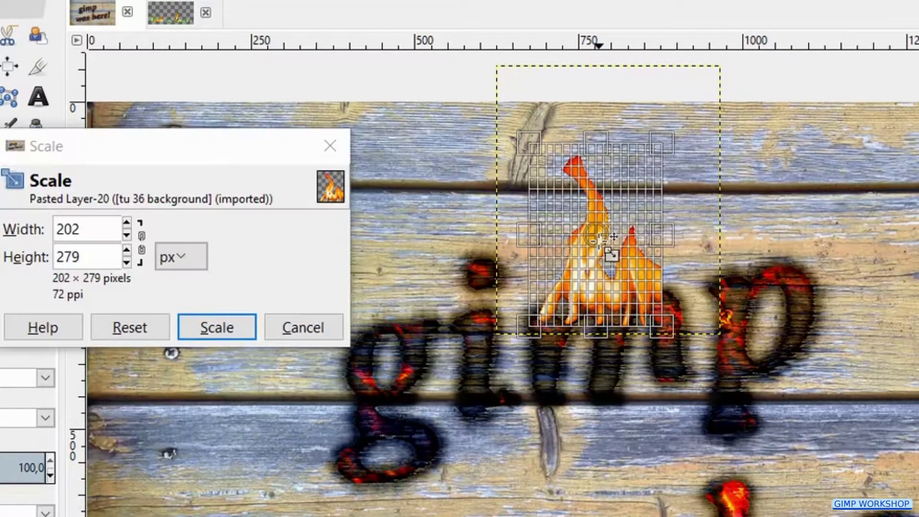
left_click(225, 328)
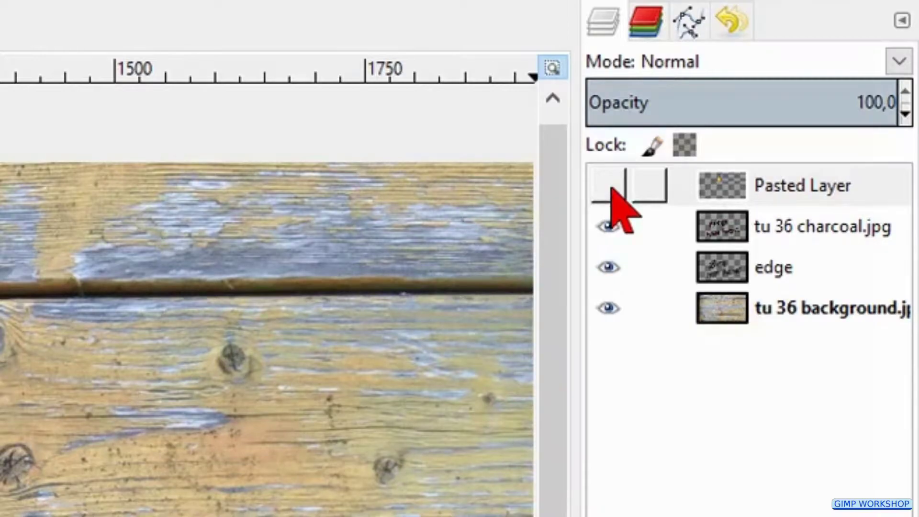
Show the pasted flame layer again and expand its boundary to the image size
left_click(609, 187)
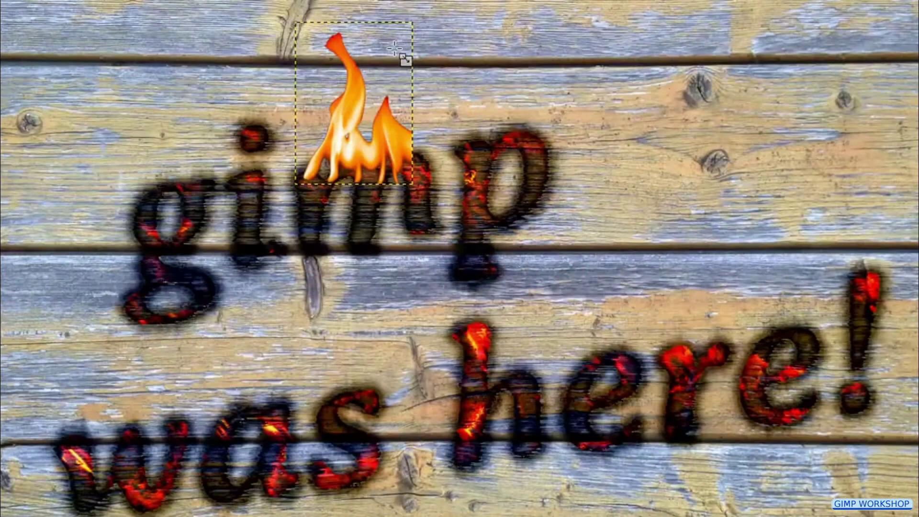
right_click(527, 73)
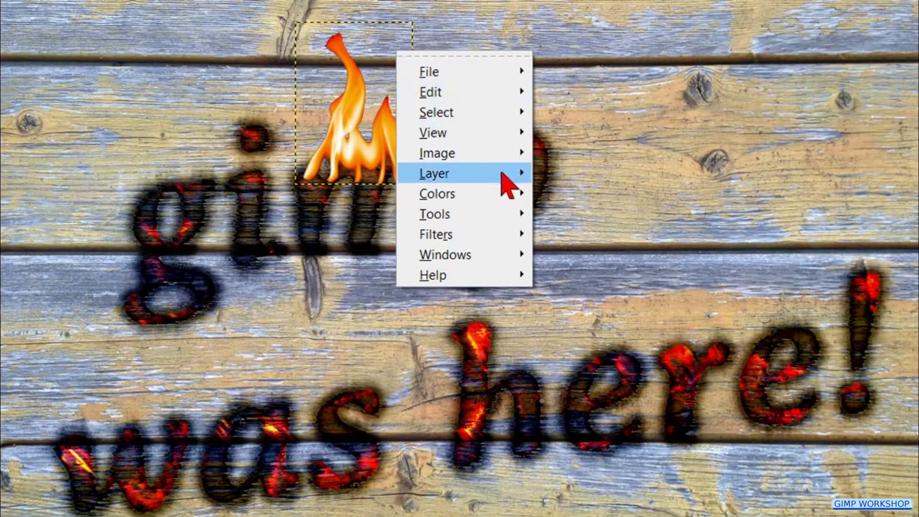
mouse_move(504, 175)
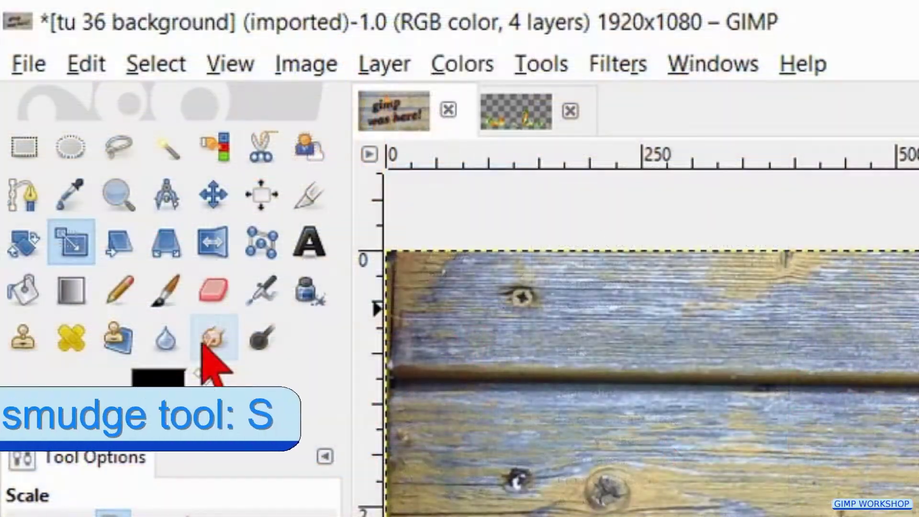
Set up the Smudge tool with the 2. Hardness 025 brush at size 30
left_click(211, 345)
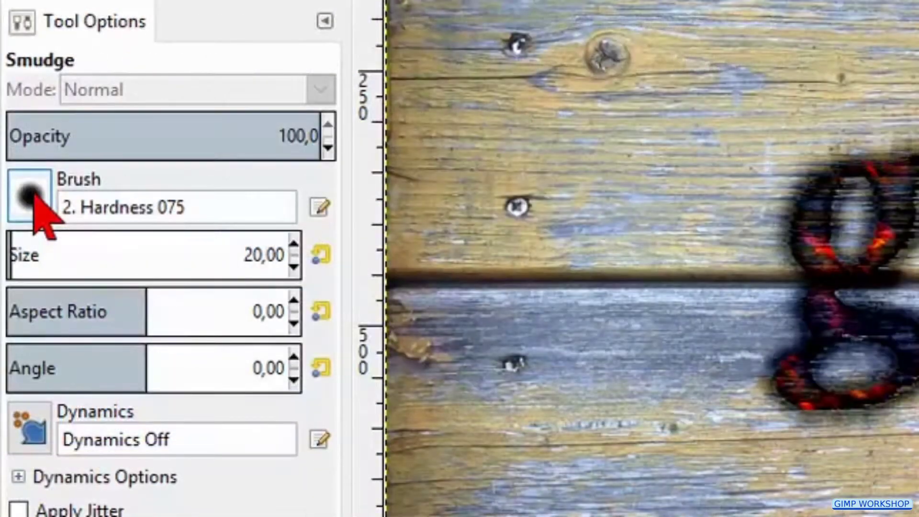
left_click(30, 196)
left_click(110, 287)
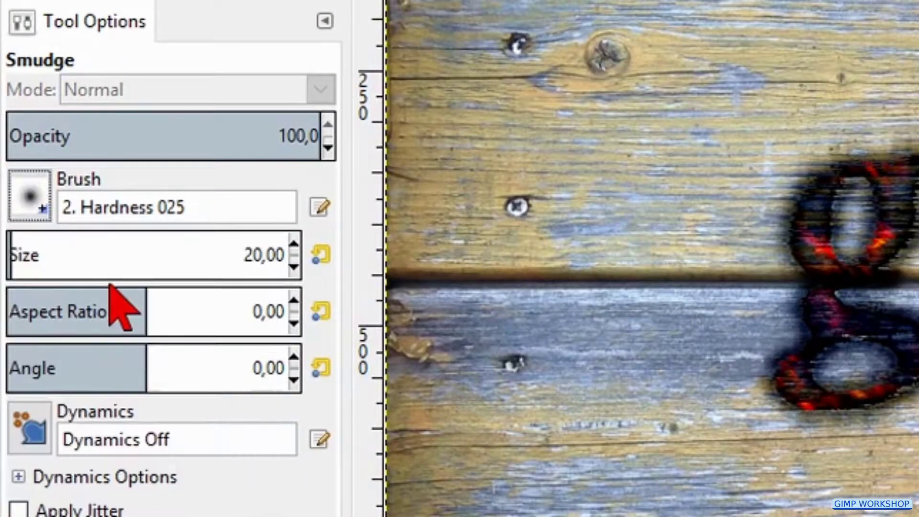
left_click(293, 242)
left_click(292, 242)
left_click(293, 242)
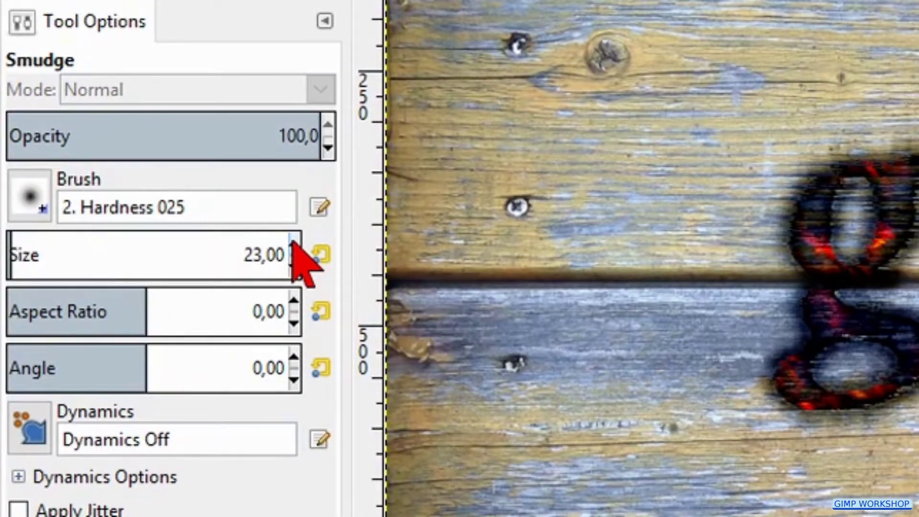
left_click(293, 242)
left_click(293, 242)
left_click(293, 241)
left_click(293, 242)
left_click(293, 242)
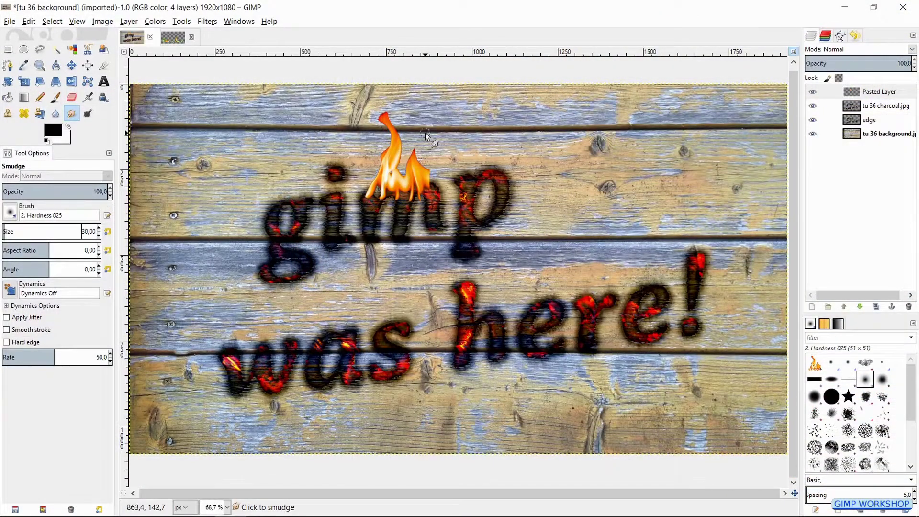
Smudge the flame's lower tips into the "m" and soften its straight cut edge, ending with the whole image fitted in view
scroll(425, 133, "up", 2)
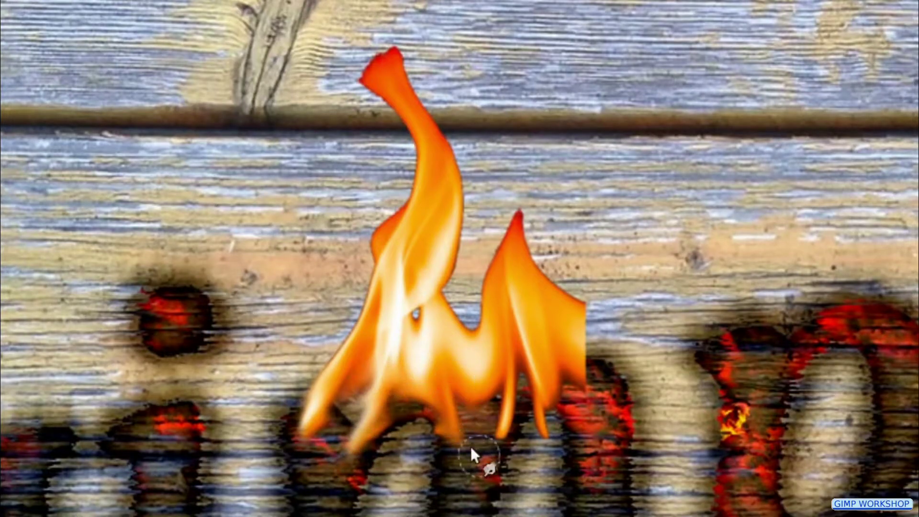
mouse_move(482, 403)
left_mouse_down()
mouse_move(490, 382)
mouse_move(509, 394)
mouse_move(471, 488)
mouse_move(512, 380)
left_mouse_up()
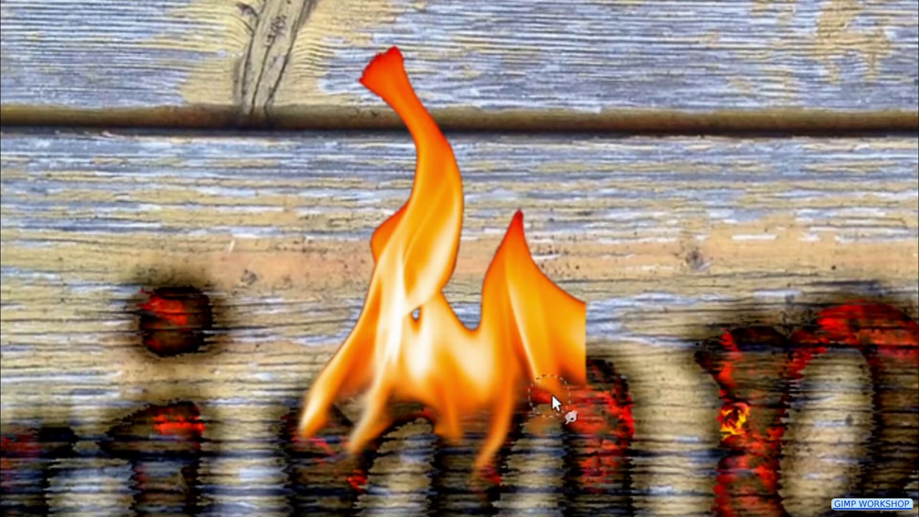
mouse_move(585, 341)
left_mouse_down()
mouse_move(574, 286)
mouse_move(583, 352)
mouse_move(584, 312)
left_mouse_up()
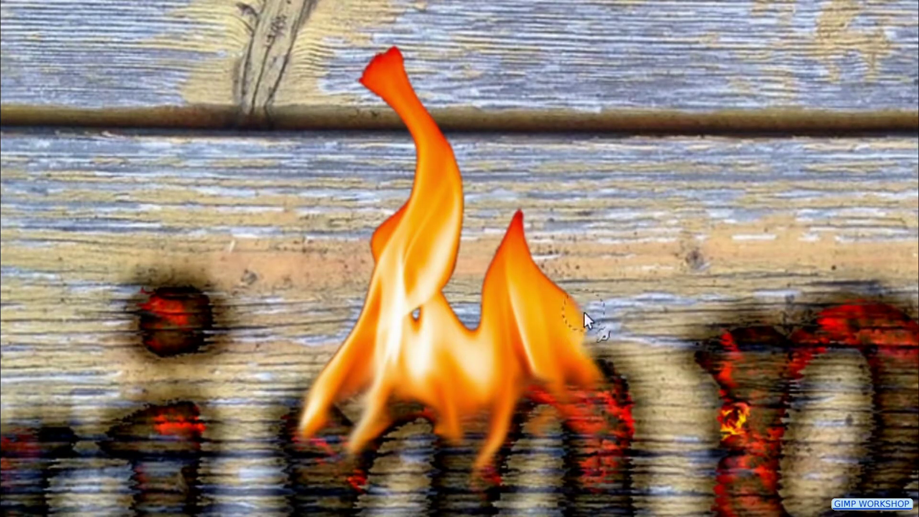
mouse_move(441, 389)
left_mouse_down()
mouse_move(393, 402)
mouse_move(401, 430)
mouse_move(371, 499)
left_mouse_up()
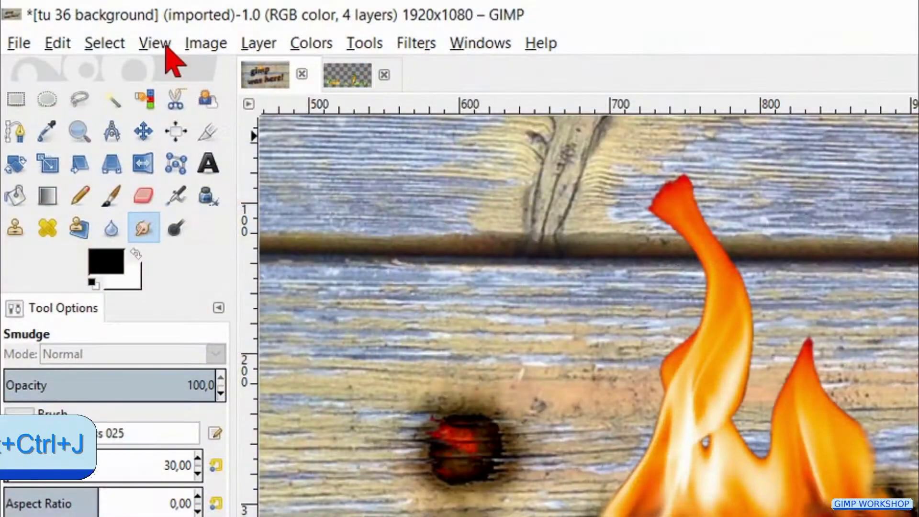
left_click(158, 44)
mouse_move(345, 122)
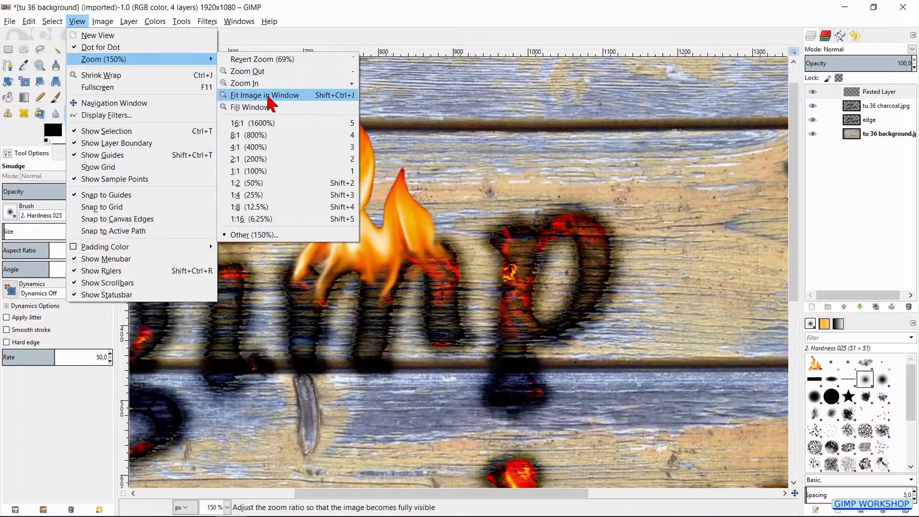
left_click(263, 94)
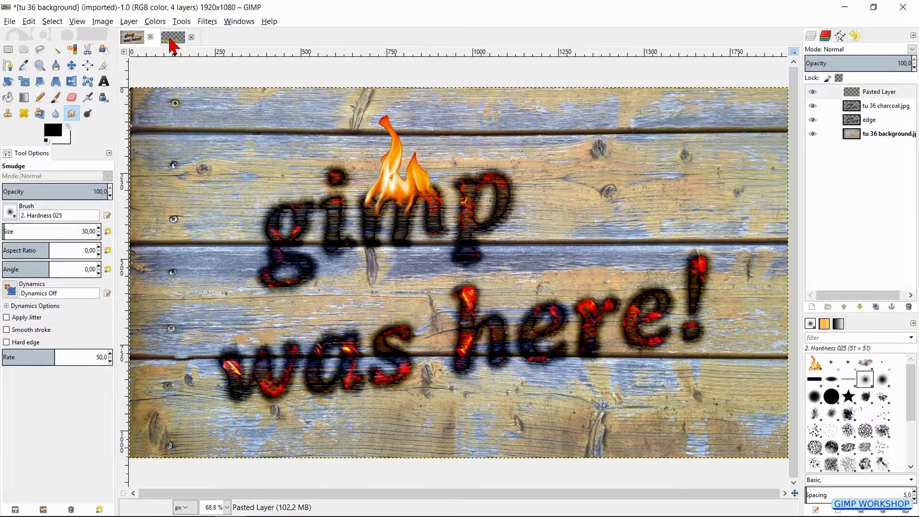
Outline the tall flame in the tu 36 flames image with the Free Select tool and copy it
left_click(170, 41)
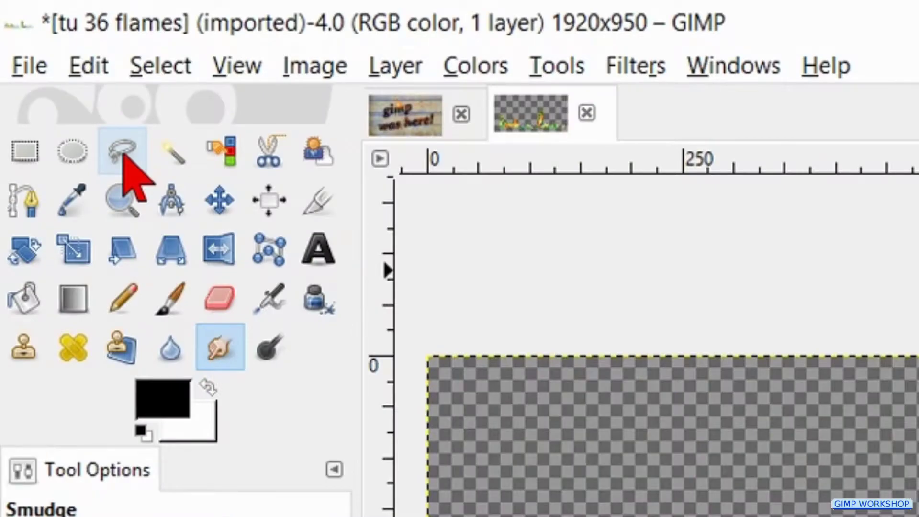
left_click(124, 154)
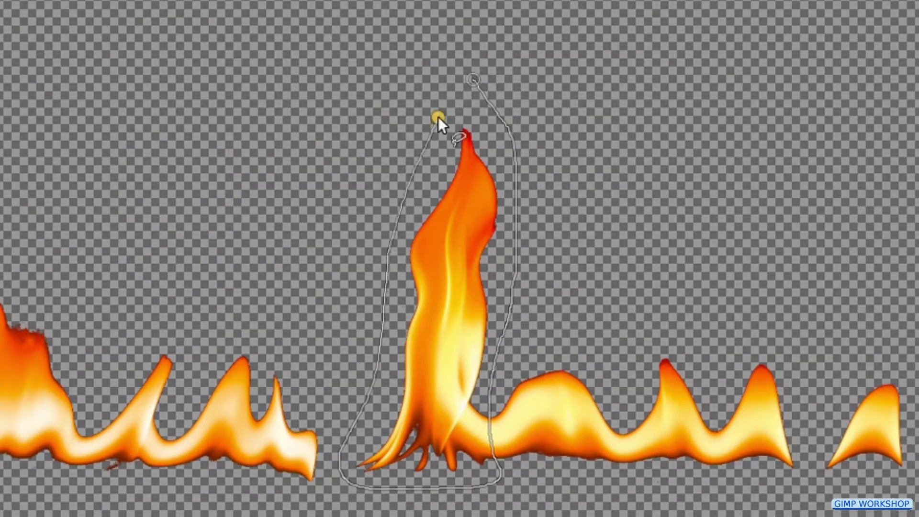
left_click(472, 79)
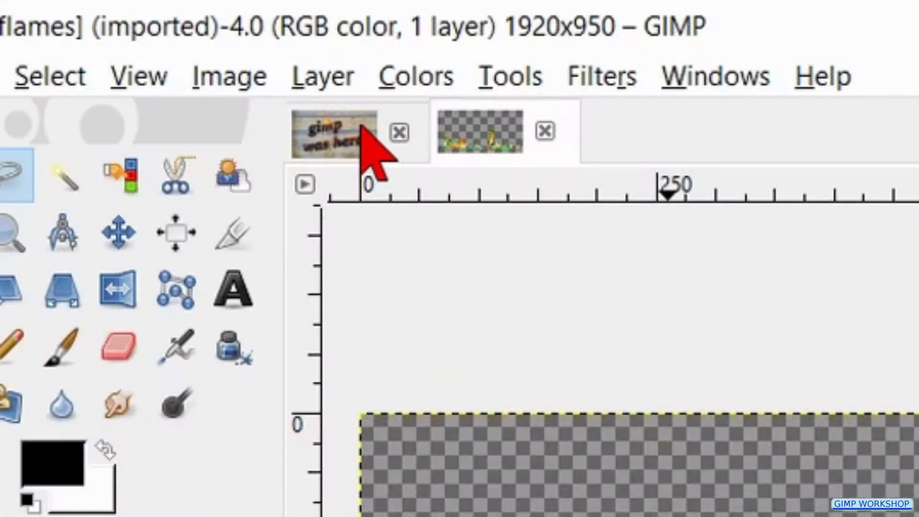
Paste the tall flame into the tu 36 background image, move it above the first "r" of "here!" and make it a new layer
left_click(361, 128)
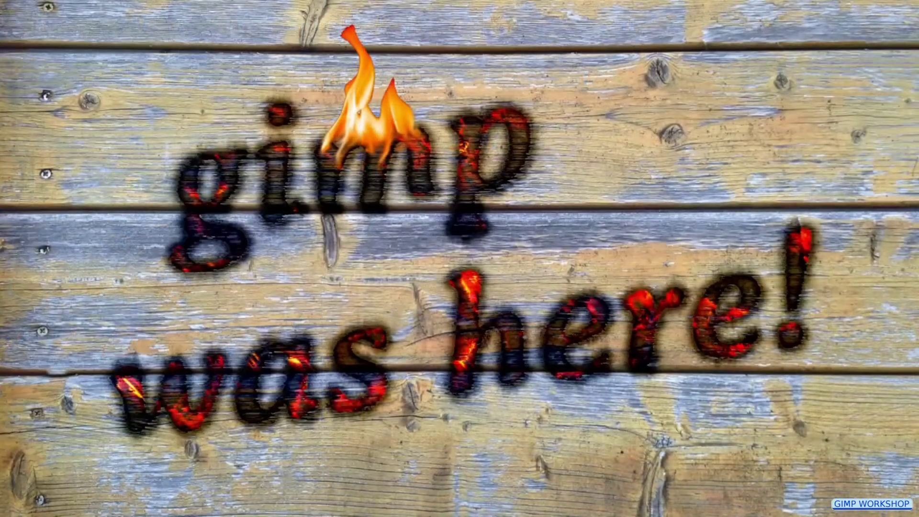
key("ctrl+v")
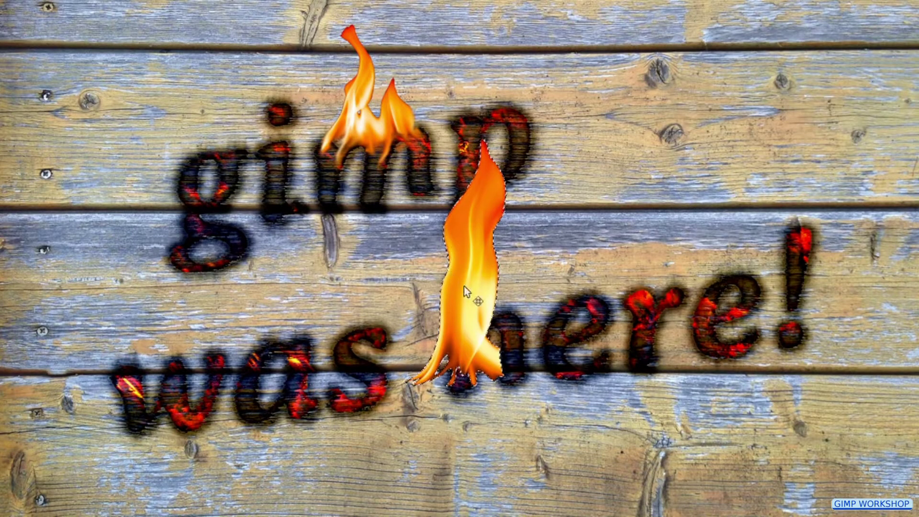
left_click_drag(464, 286, 653, 200)
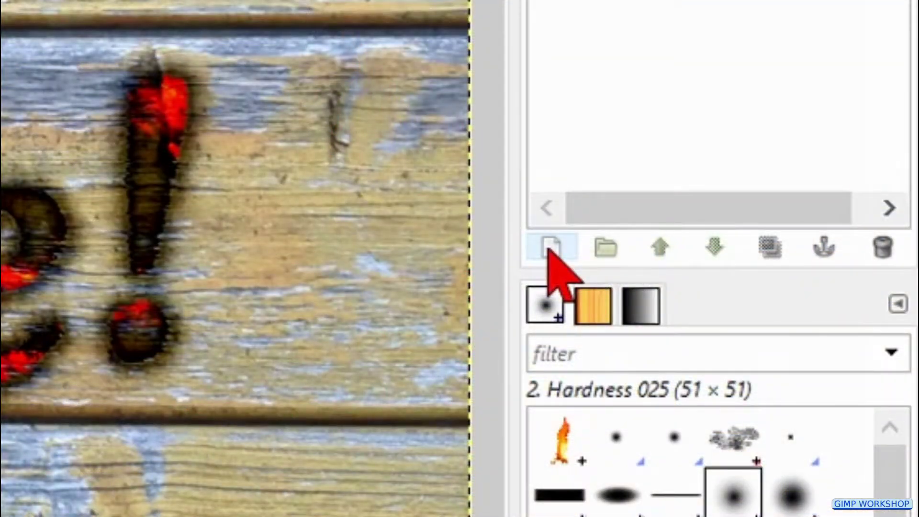
left_click(550, 248)
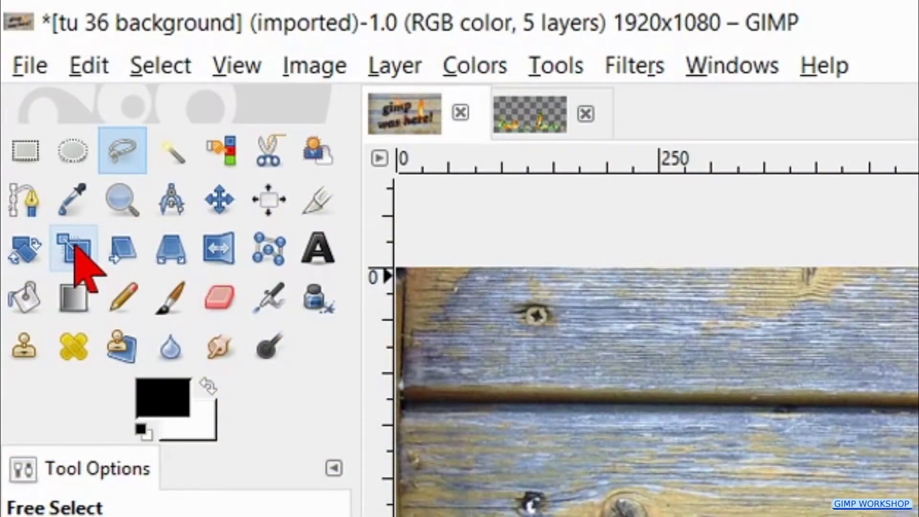
Scale the tall flame layer above the "r" of "here!"
left_click(75, 247)
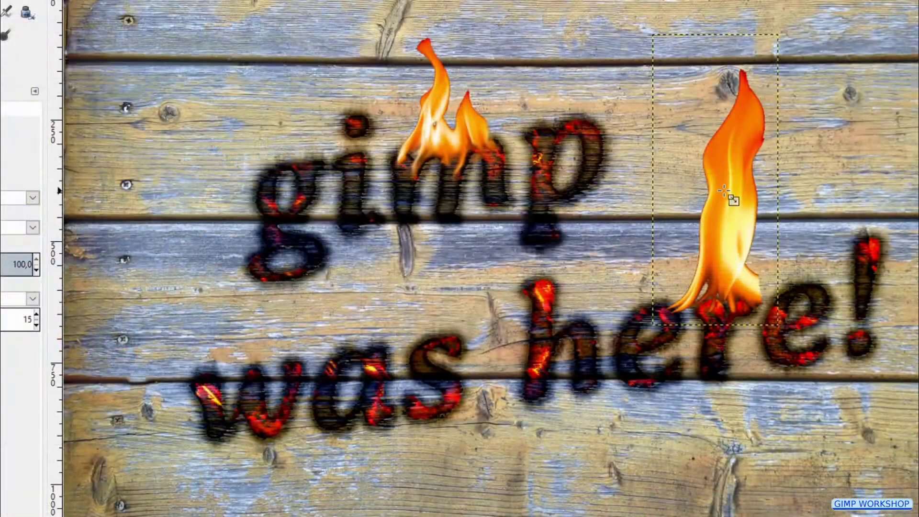
left_click(728, 197)
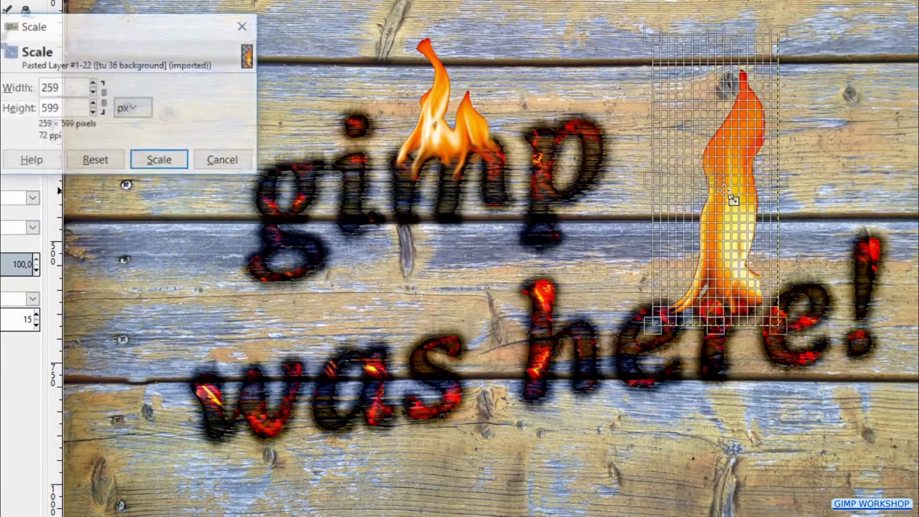